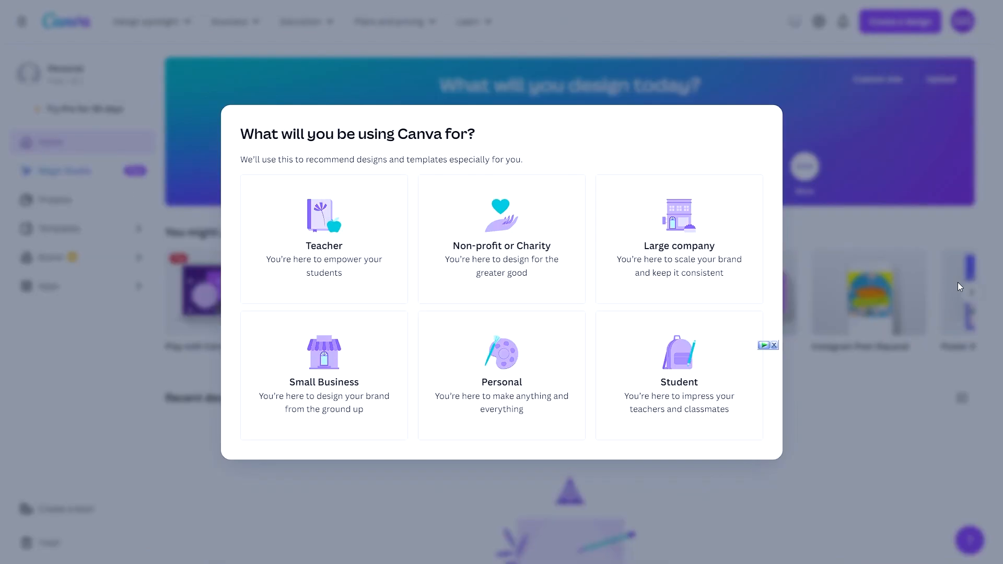
- Finish logging in to the account and create a new Instagram Post (Square) design
left_click(754, 373)
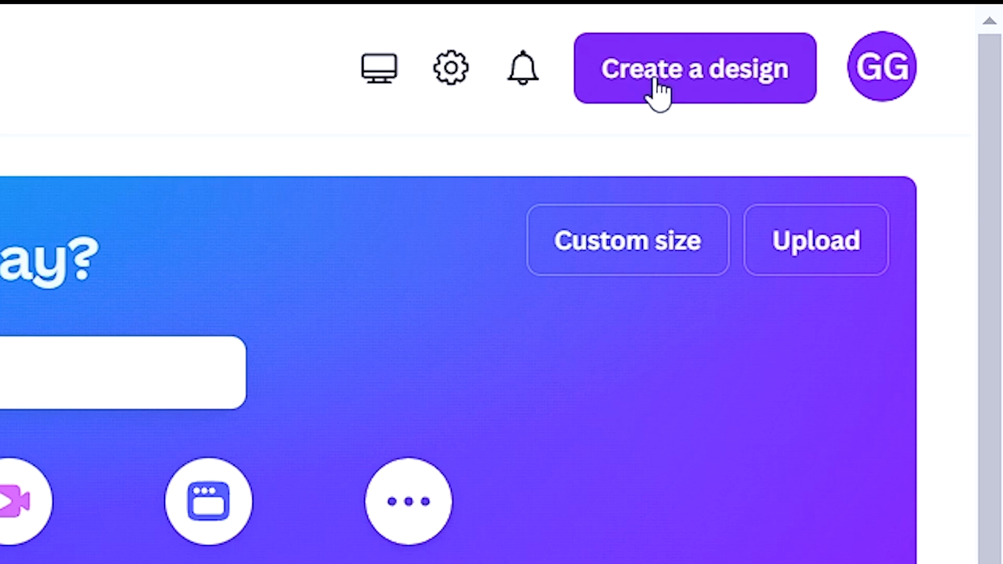
left_click(654, 84)
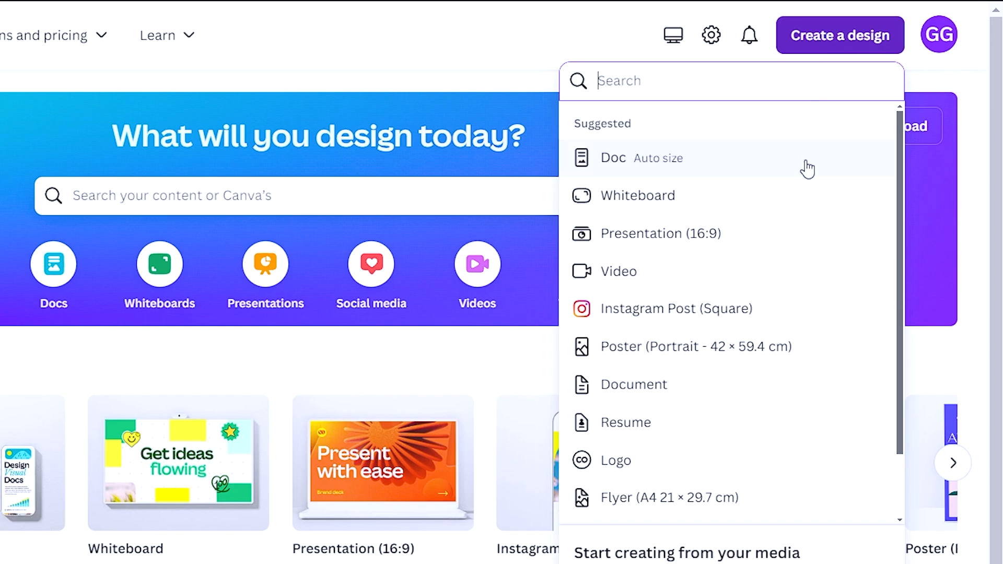
scroll(800, 195, "down", 5)
scroll(734, 317, "up", 1)
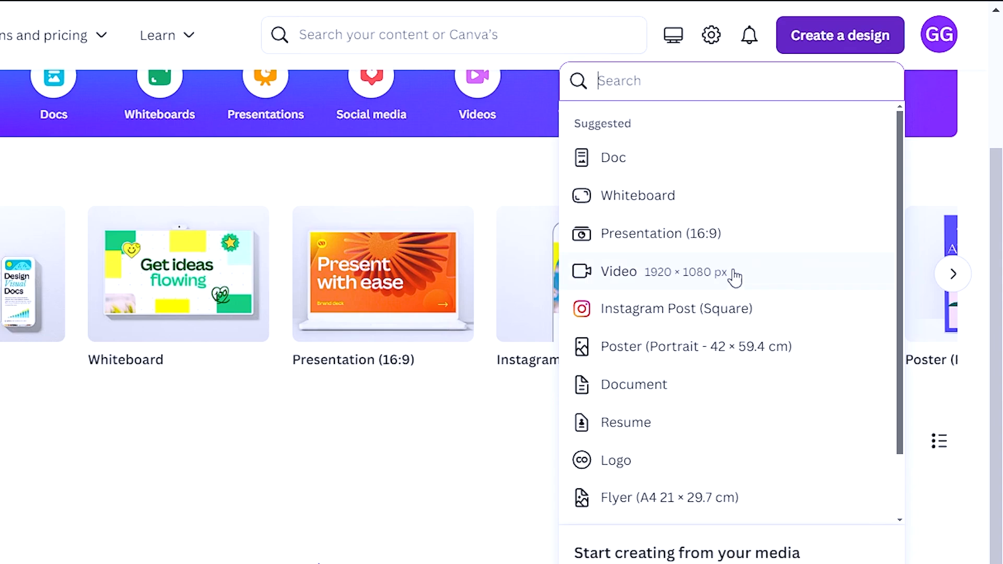
scroll(670, 306, "down", 2)
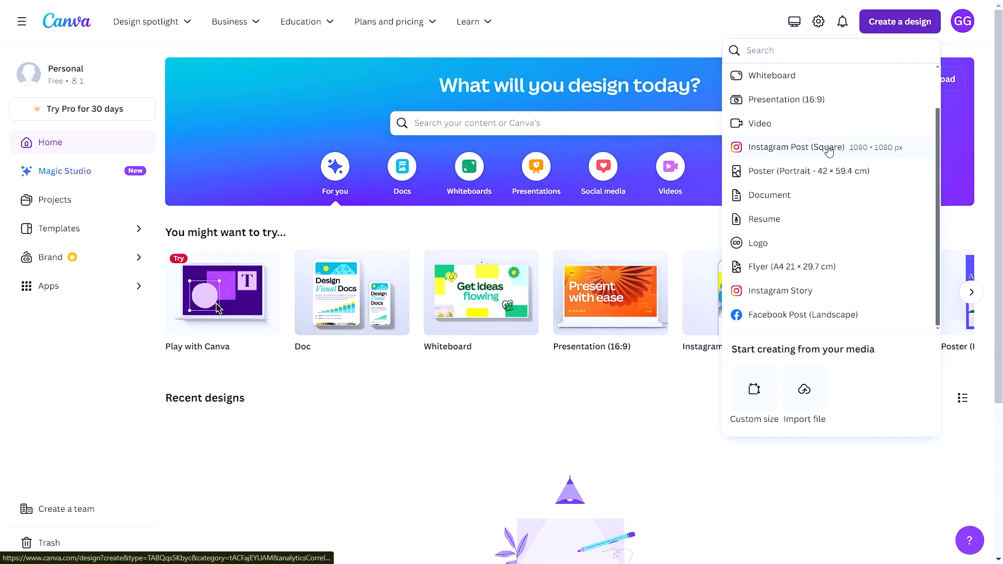
left_click(828, 148)
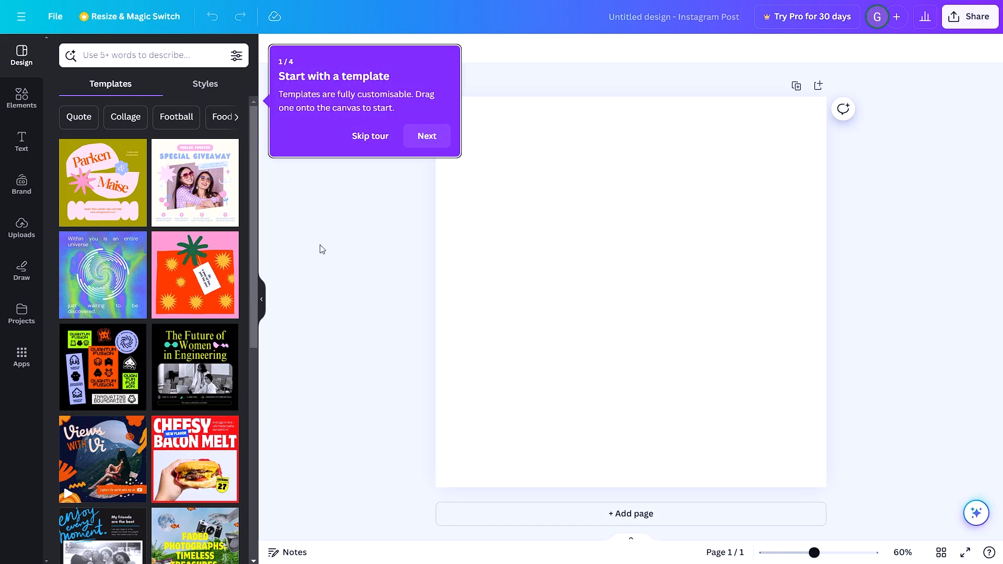
- Browse the Instagram post templates and apply the "Orange Black Digital Marketing Agency" template to the page
scroll(163, 212, "down", 6)
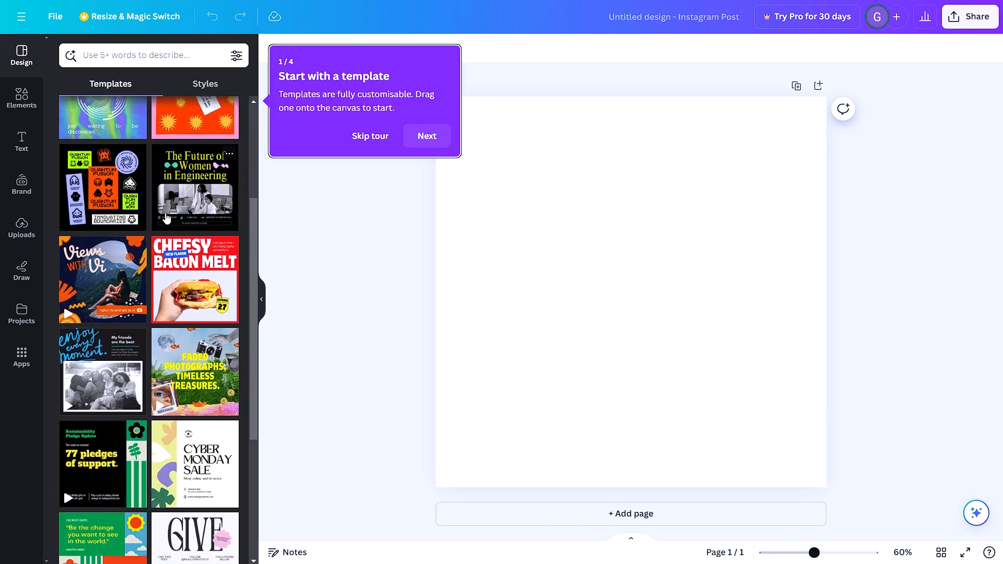
scroll(167, 222, "down", 4)
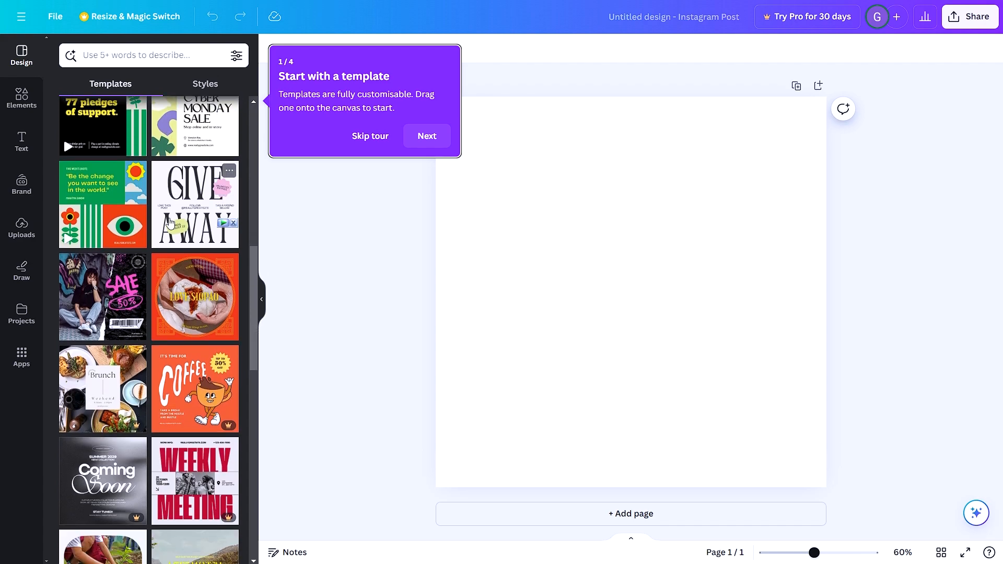
scroll(170, 223, "down", 4)
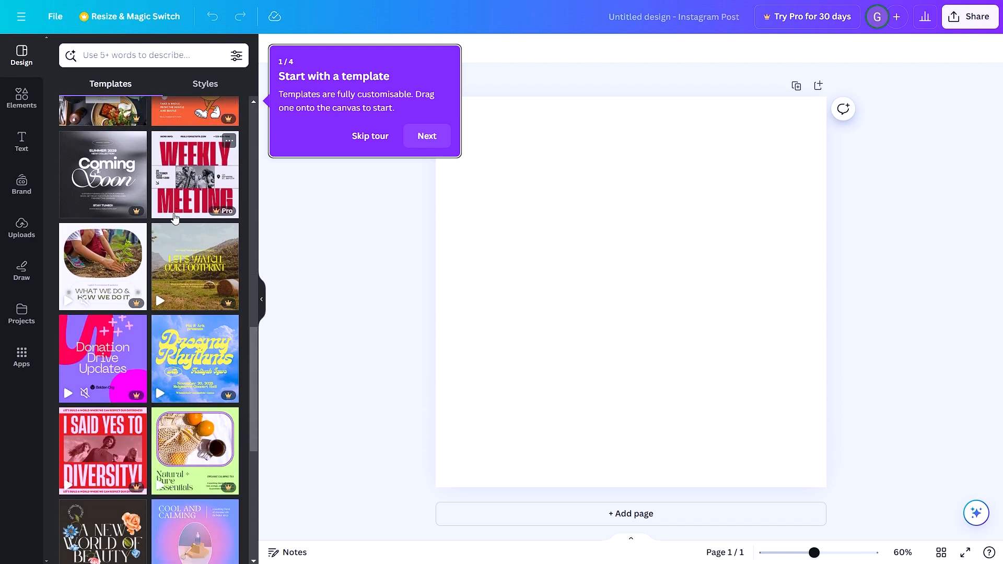
scroll(175, 218, "down", 5)
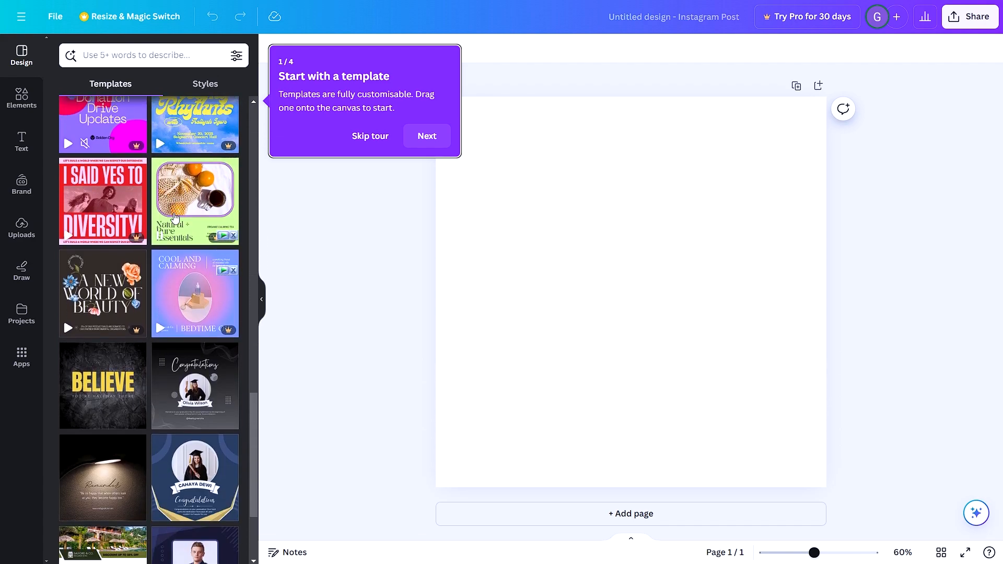
scroll(175, 219, "down", 6)
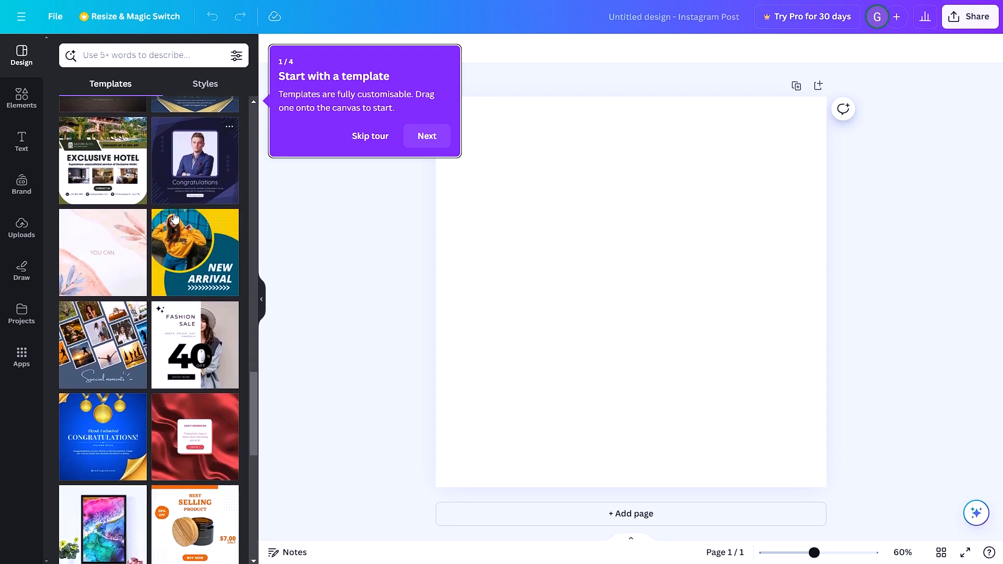
scroll(174, 217, "down", 6)
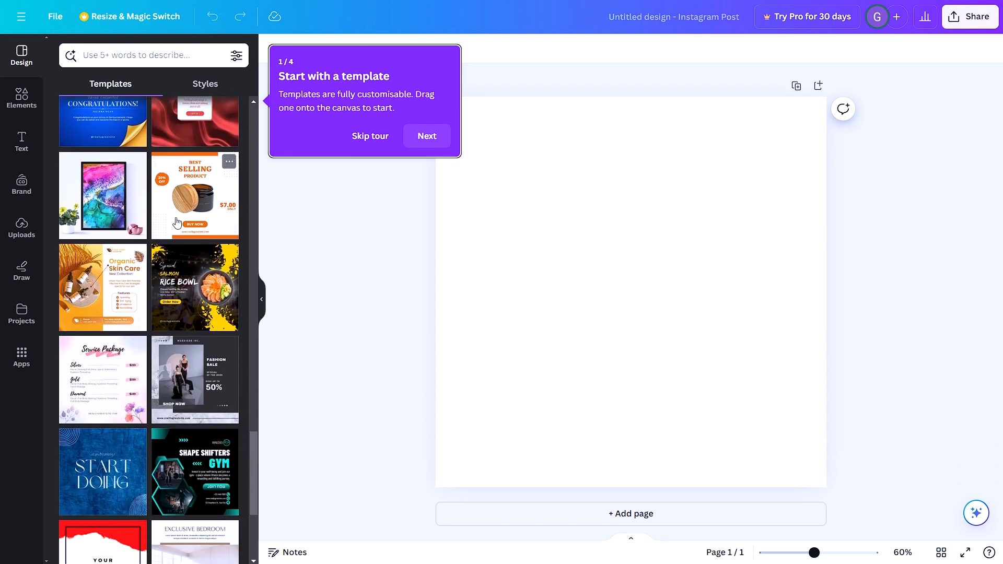
scroll(175, 217, "down", 4)
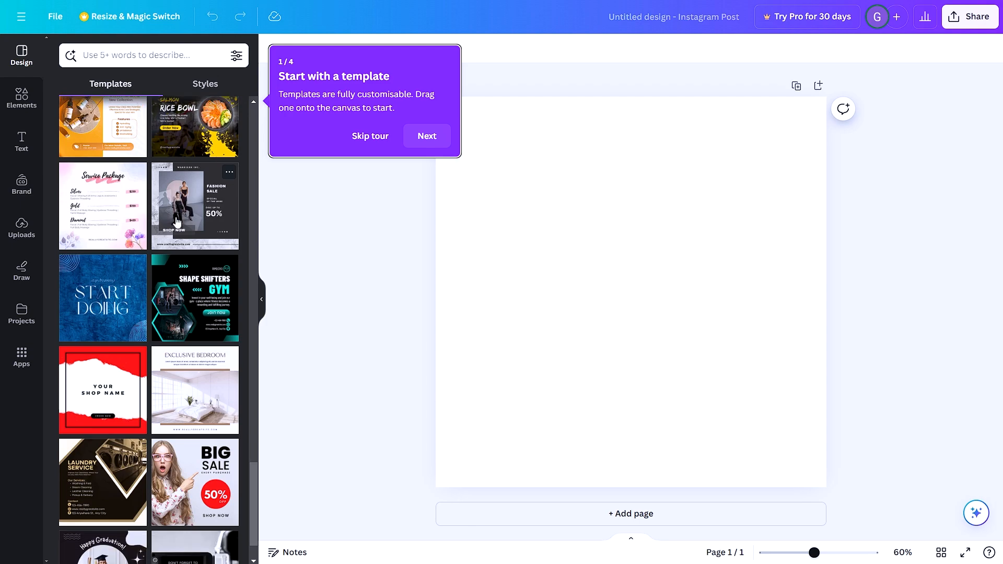
scroll(176, 220, "down", 10)
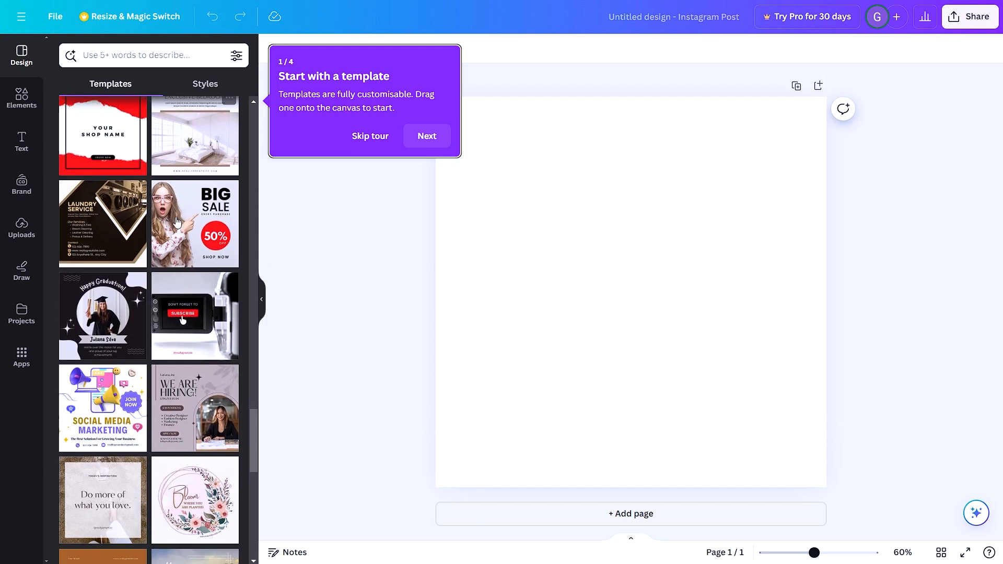
left_click(113, 223)
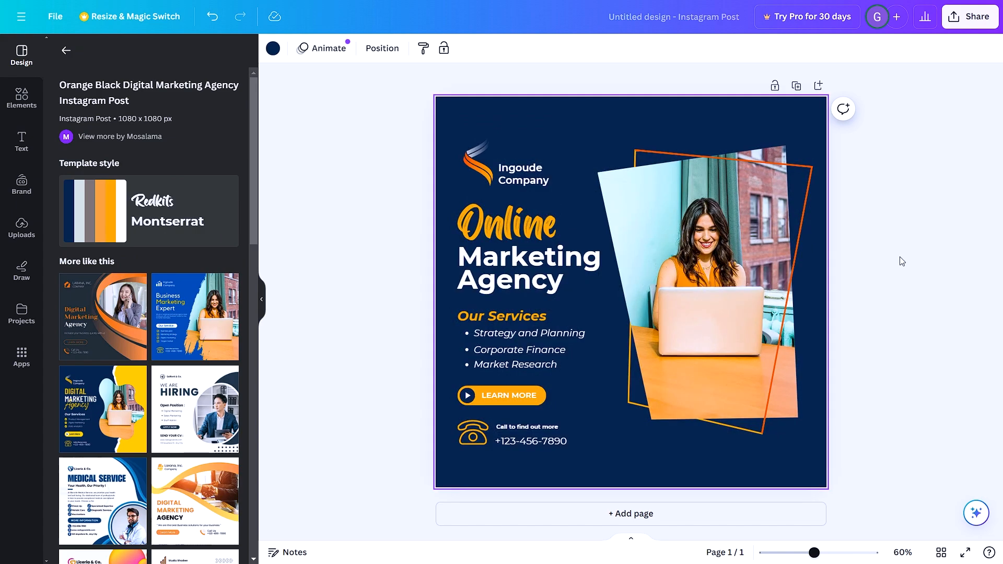
- Select the template's elements one after another to examine them: outline frame, photo, title texts, service list, button, phone icon and phone number
left_click(708, 245)
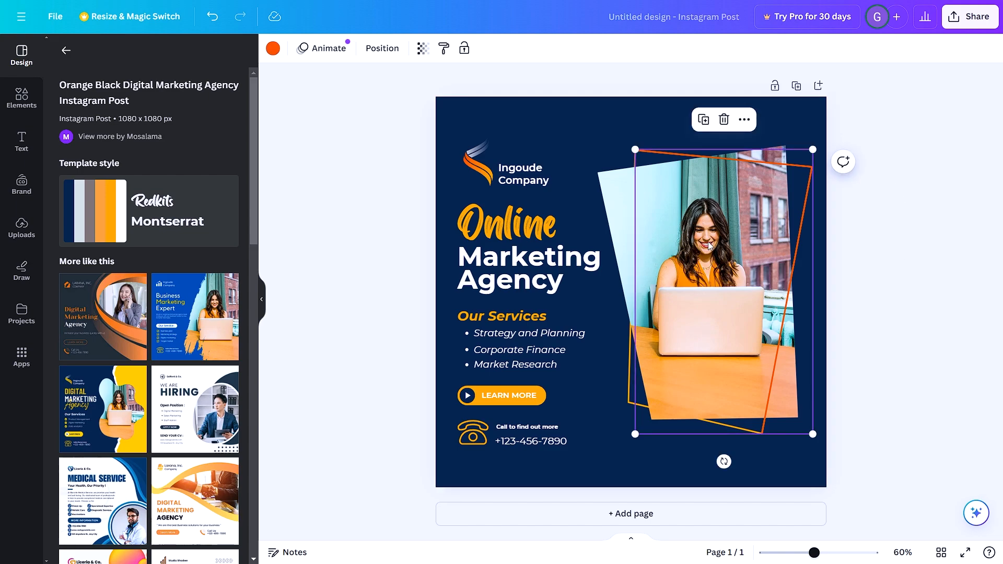
left_click(627, 212)
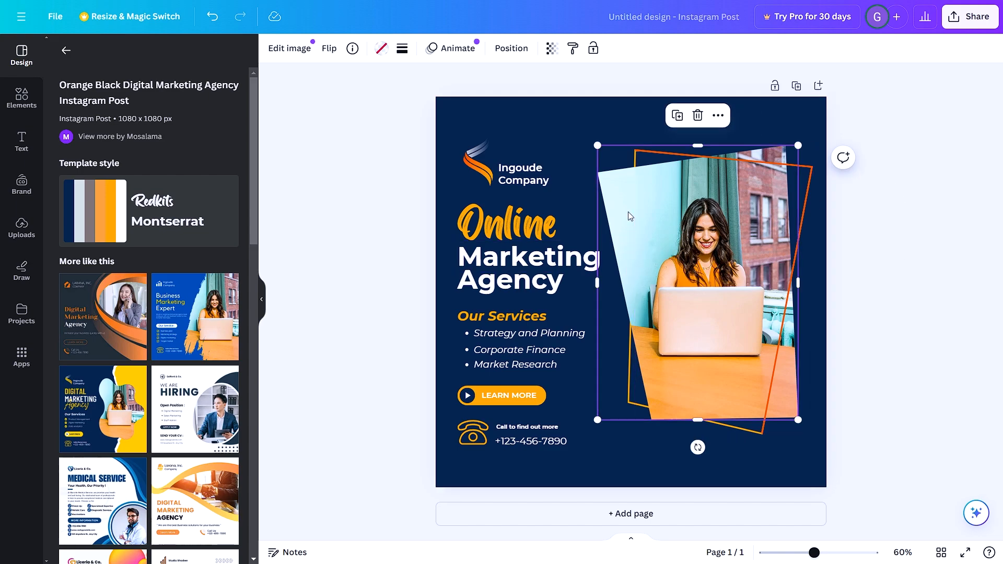
left_click(519, 233)
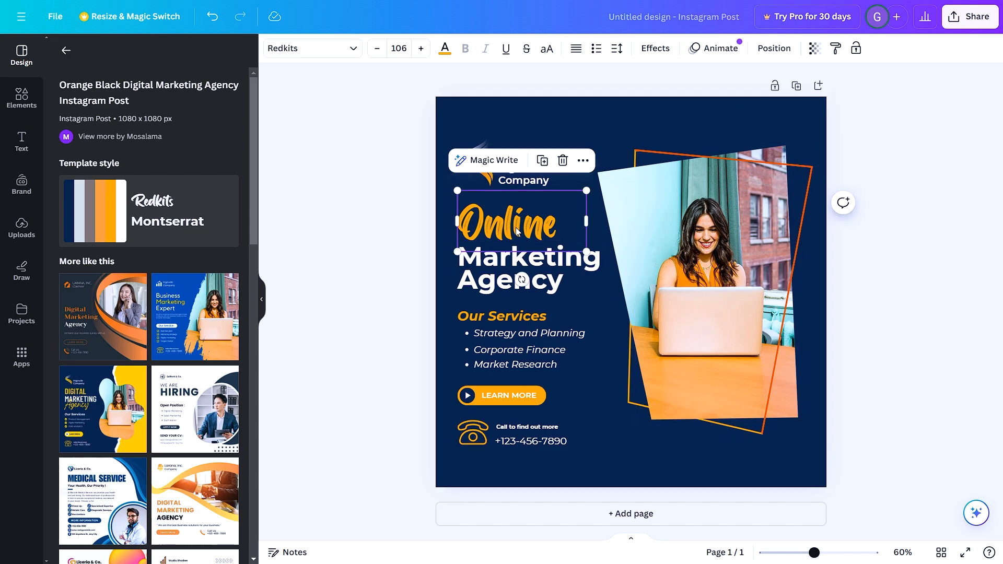
left_click(506, 280)
left_click(495, 342)
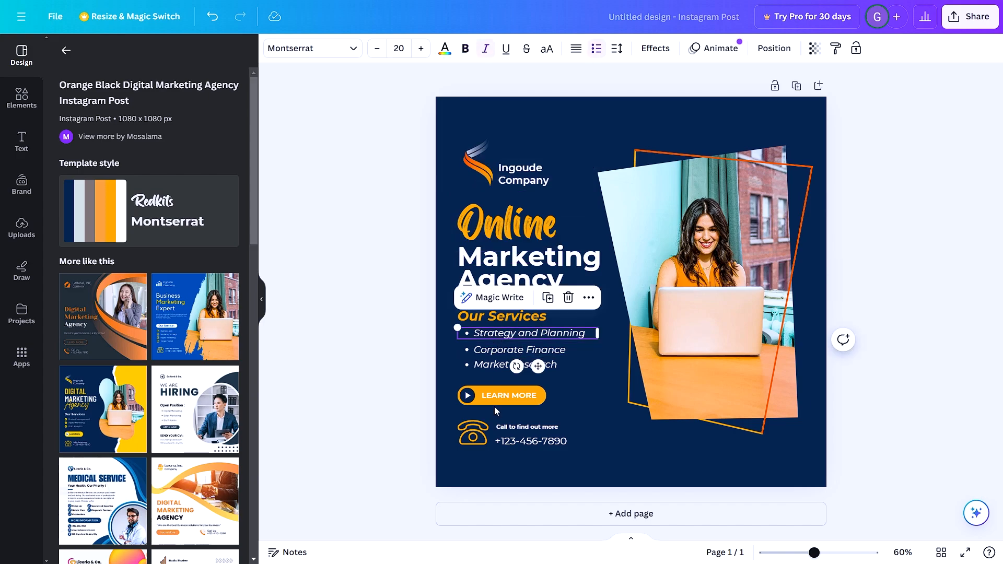
left_click(494, 397)
left_click(480, 402)
left_click(473, 433)
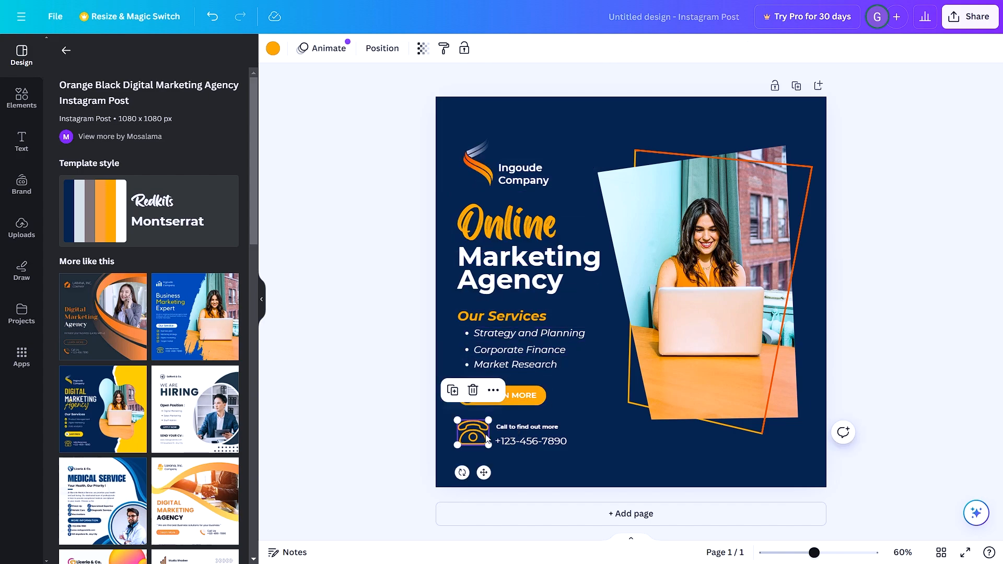
left_click(544, 440)
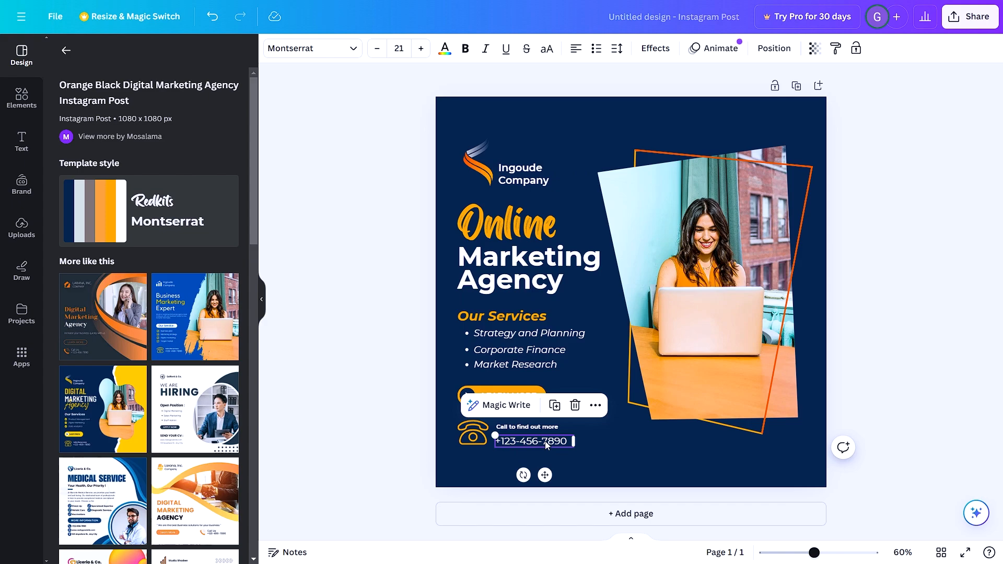
- Remove the logo, company name and "Online" text, and shift the photo with its outline frames toward the design's lower right
left_click(481, 161)
mouse_move(497, 135)
left_mouse_down()
mouse_move(519, 112)
mouse_move(502, 132)
left_mouse_up()
left_click(517, 228)
left_click_drag(586, 190, 625, 180)
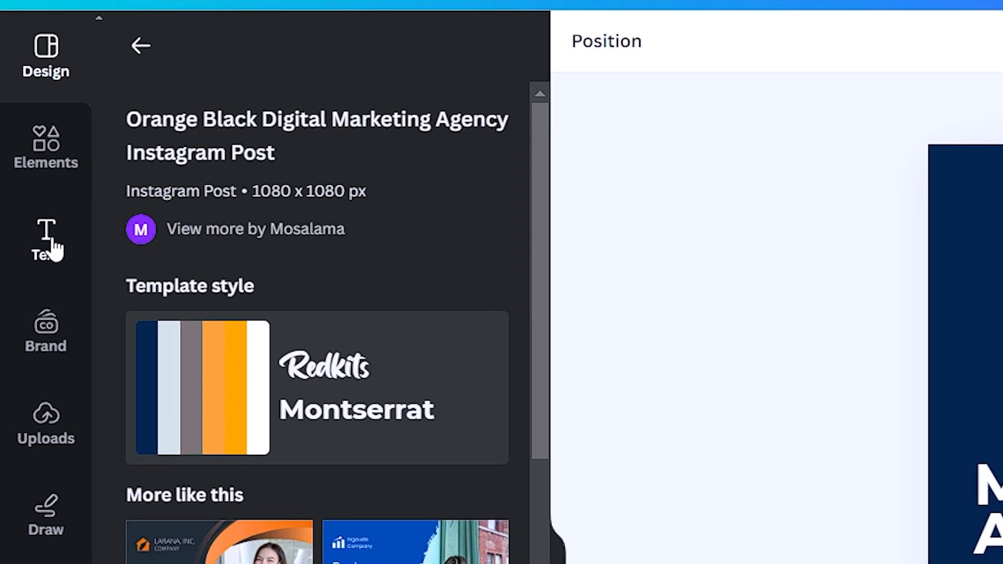
- Add a default heading across the top of the design, with a subheading and a line of body text beneath it
left_click(51, 245)
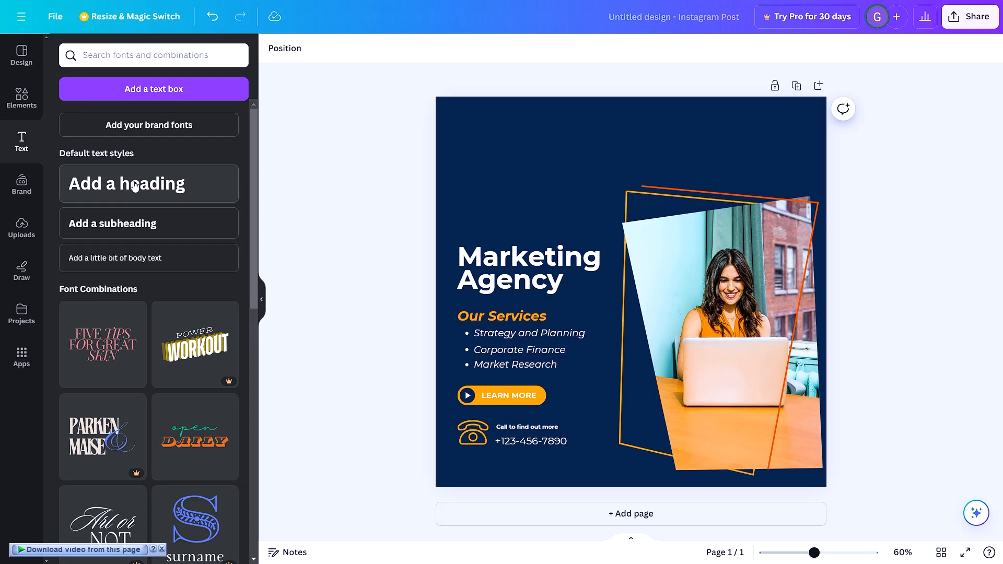
left_click(268, 329)
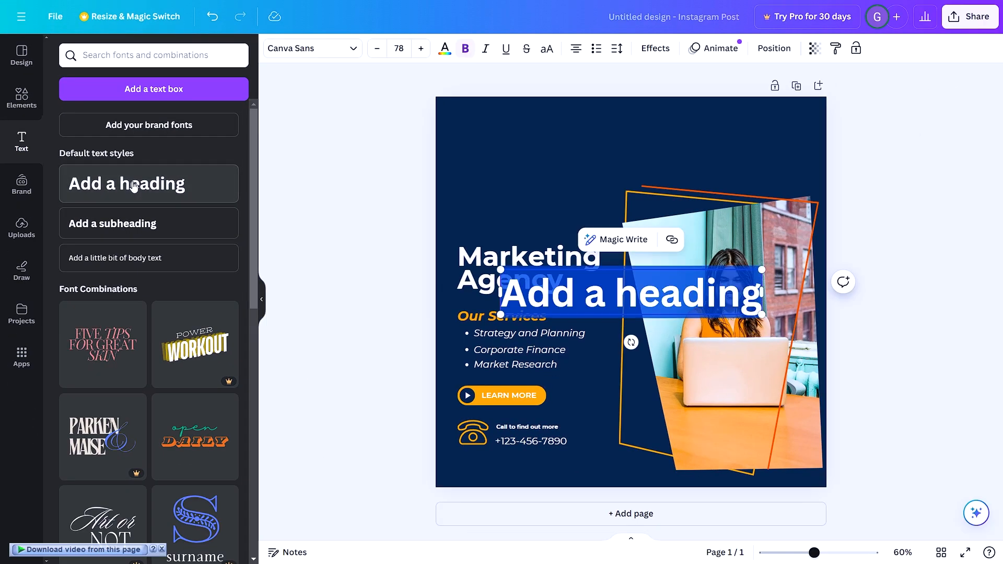
left_click_drag(644, 292, 640, 128)
left_click(149, 223)
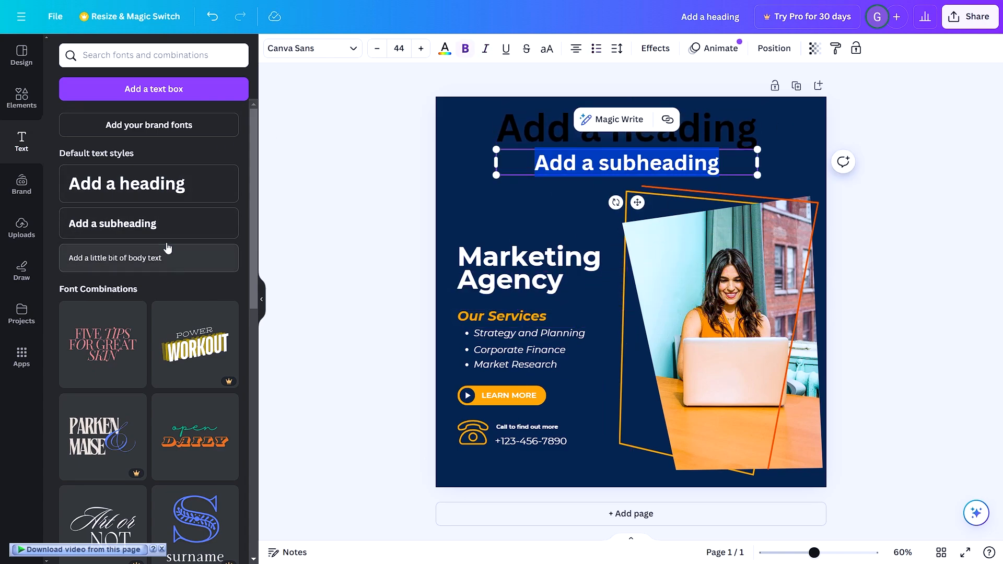
left_click(157, 258)
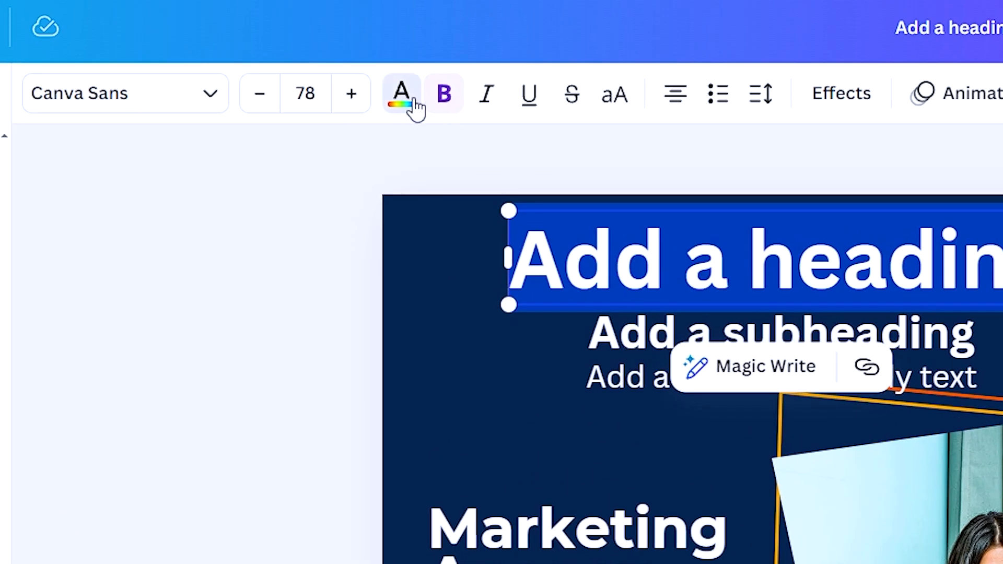
- Increase the font size of the "Add a heading" text to 80
left_click(410, 104)
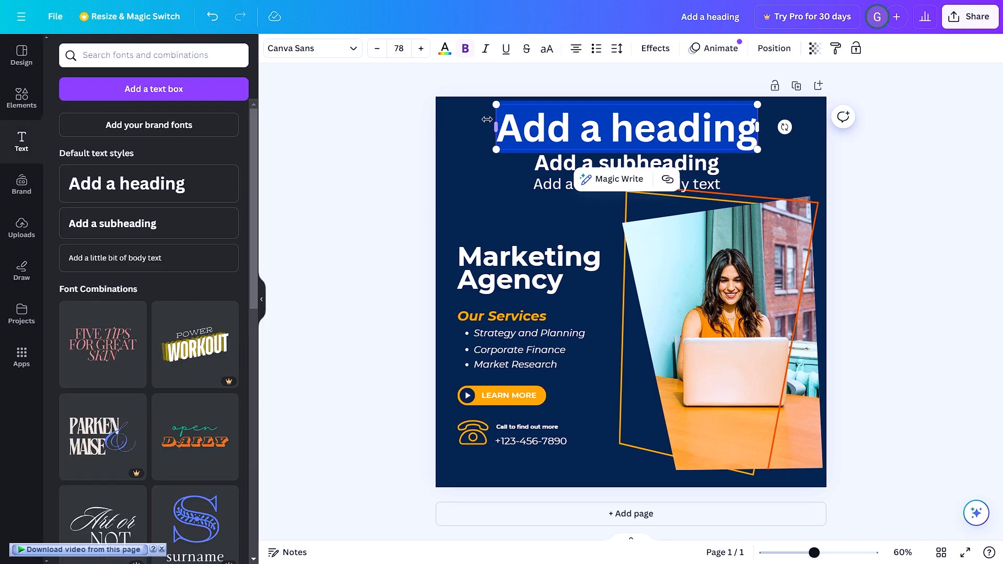
left_click(466, 128)
left_click(526, 124)
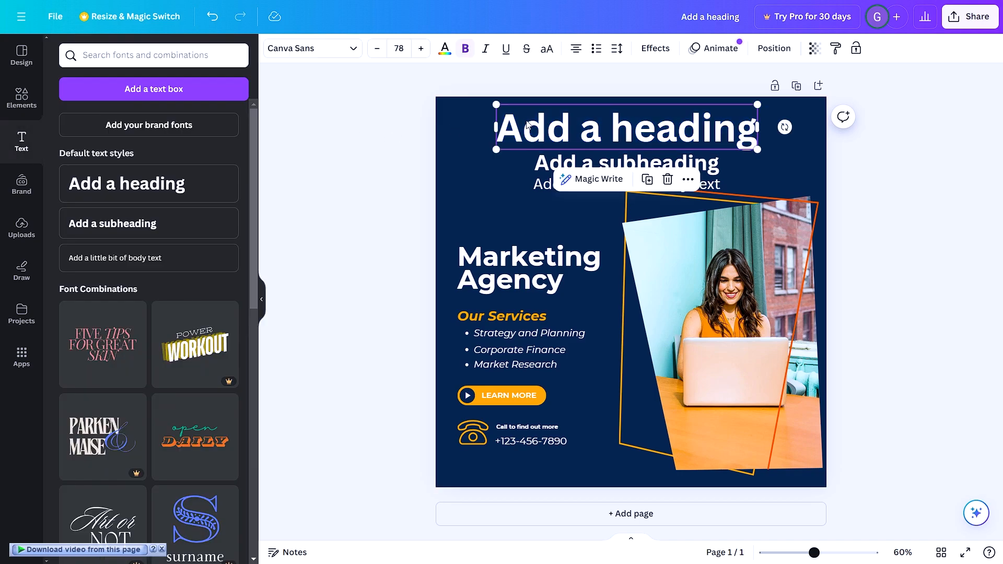
left_click(421, 49)
left_click(421, 48)
left_click(421, 49)
left_click(421, 49)
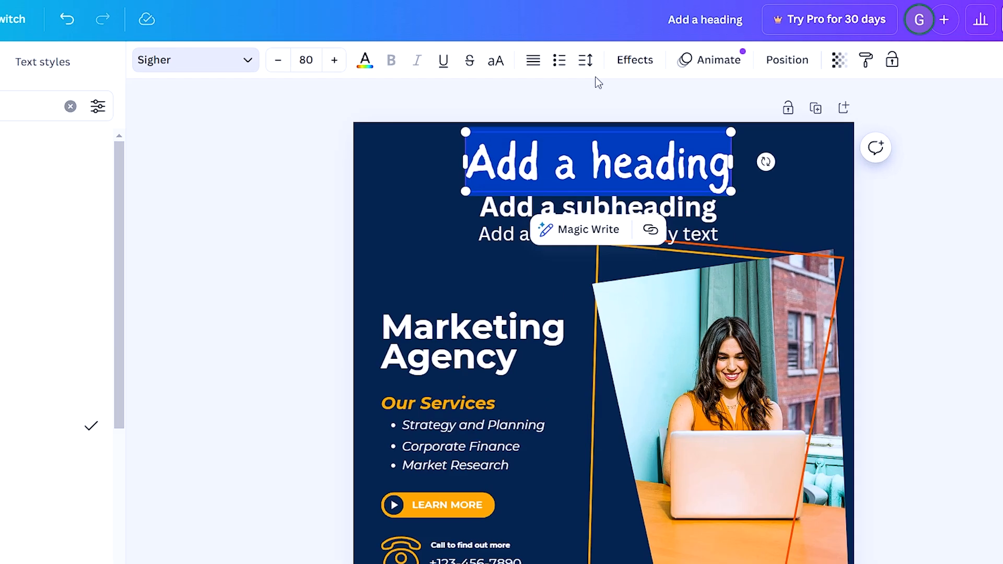
- Set the heading in the Sigher handwriting font and its letter spacing to 82
left_click(616, 49)
left_click_drag(564, 184, 584, 192)
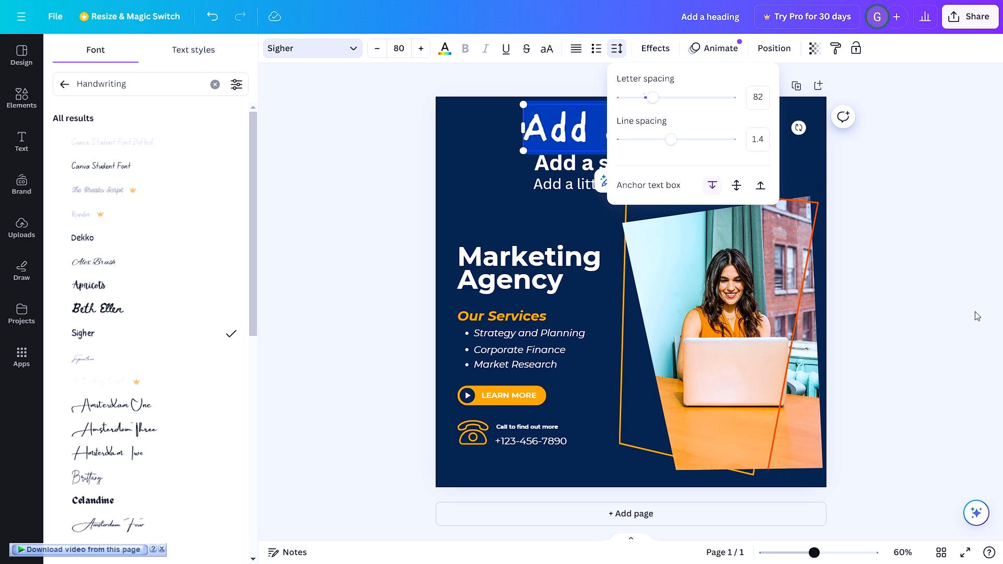
left_click(977, 317)
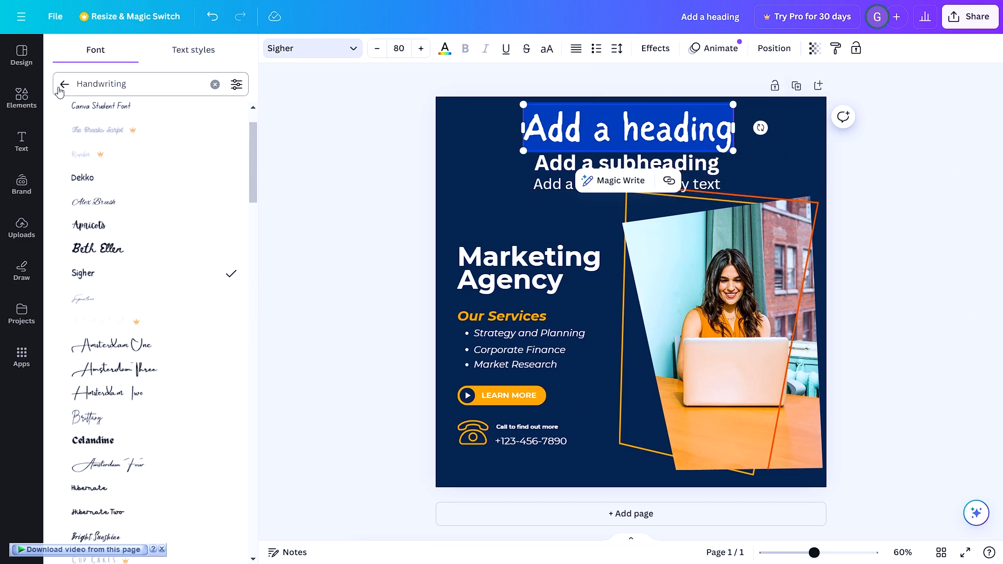
- Leave the handwriting fonts, try Roboto on the heading, and set its font to Arial
left_click(64, 84)
scroll(151, 219, "down", 8)
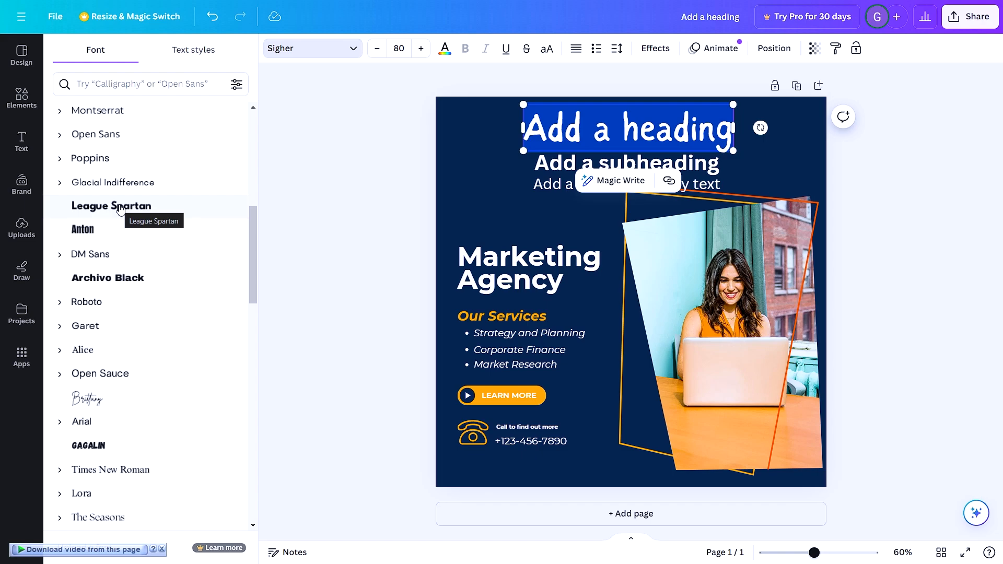
scroll(120, 208, "down", 2)
left_click(119, 158)
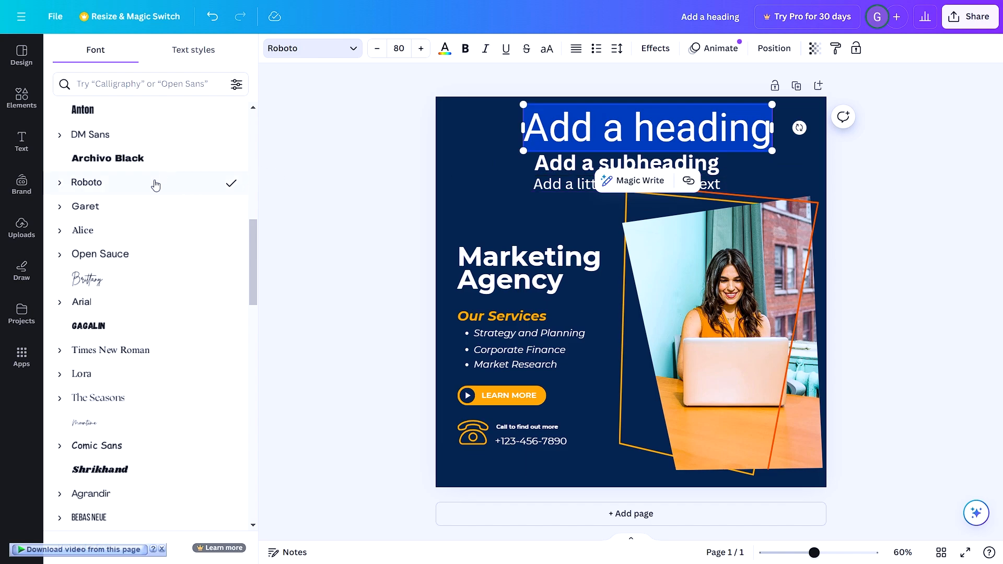
scroll(146, 235, "down", 1)
left_click(99, 245)
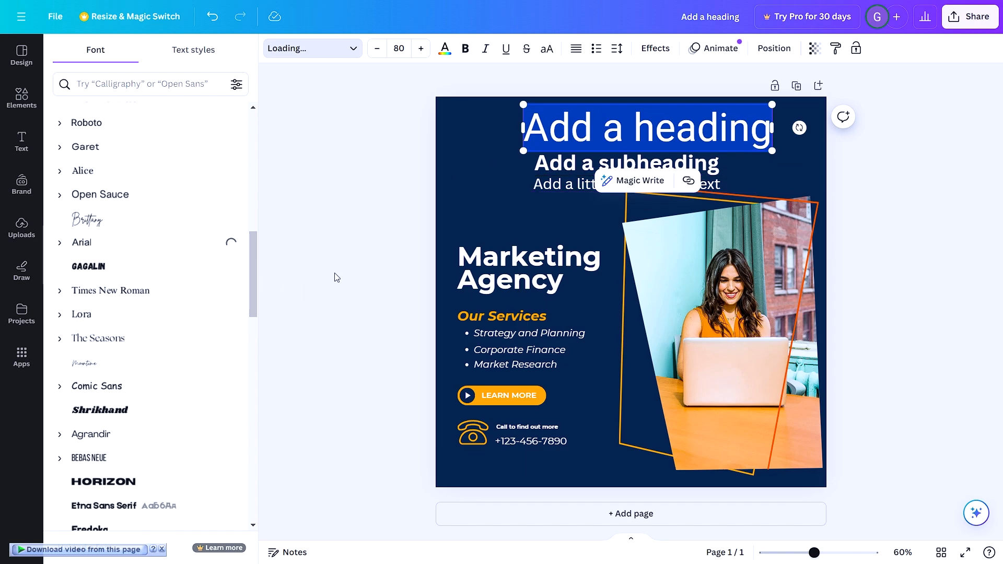
key("Escape")
key("Escape")
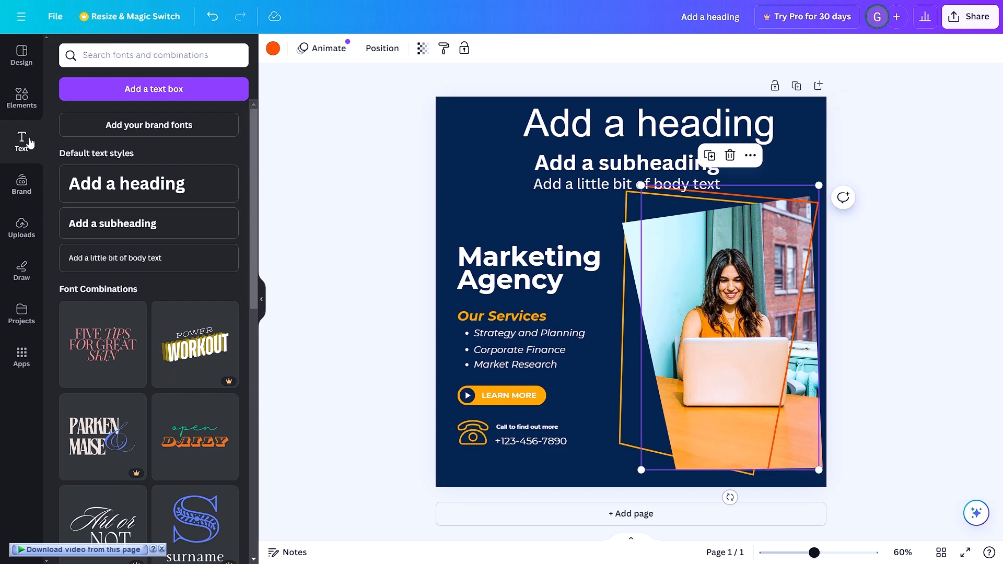
- Look through the element library categories, and upload the Planting Channel logo image from the Downloads folder
left_click(22, 98)
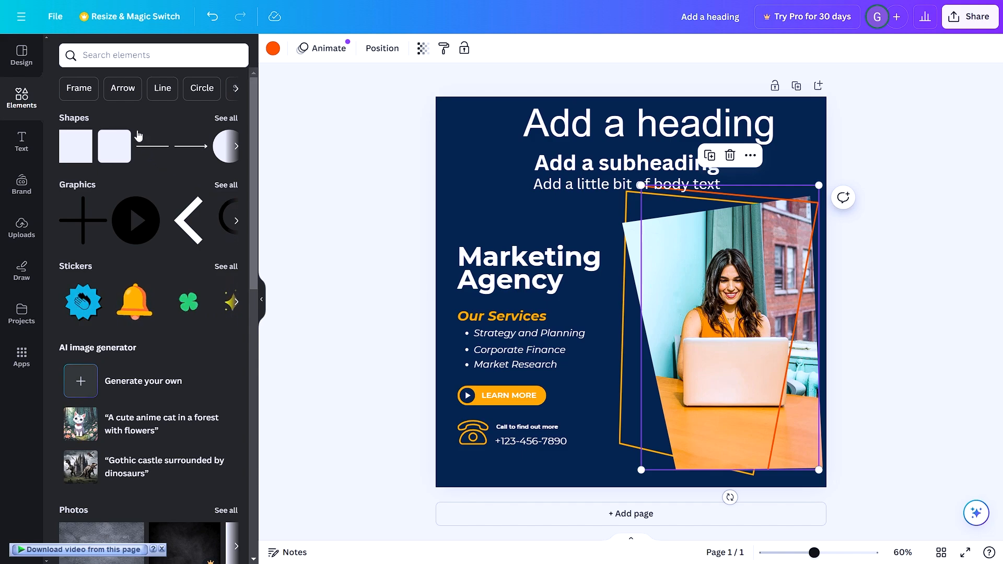
scroll(134, 187, "down", 6)
scroll(135, 199, "down", 8)
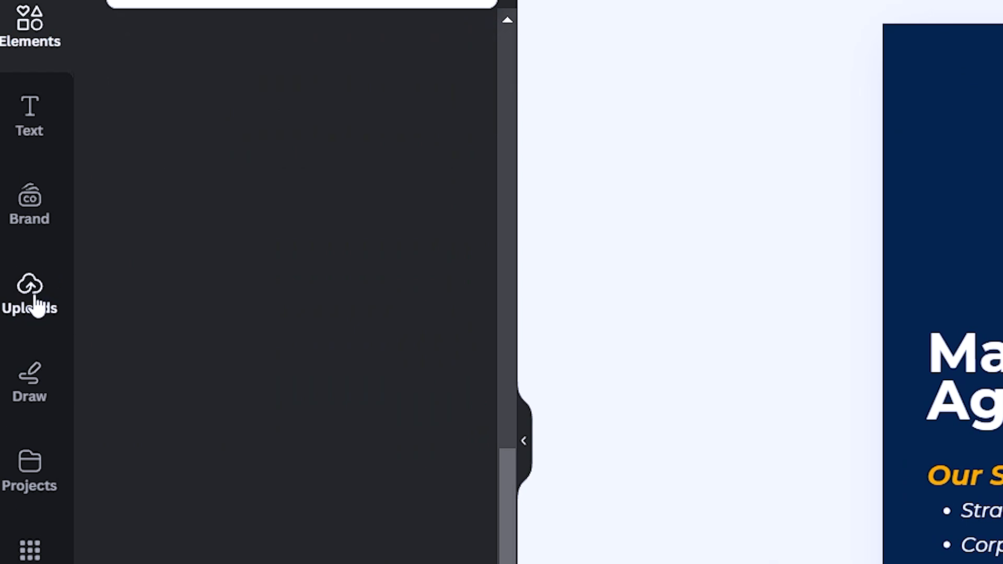
left_click(35, 295)
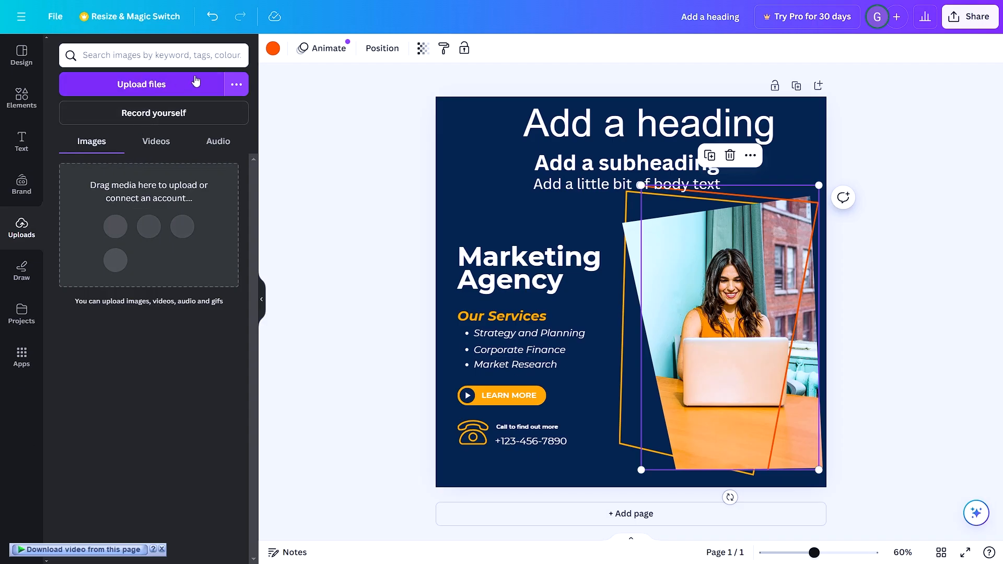
left_click(184, 81)
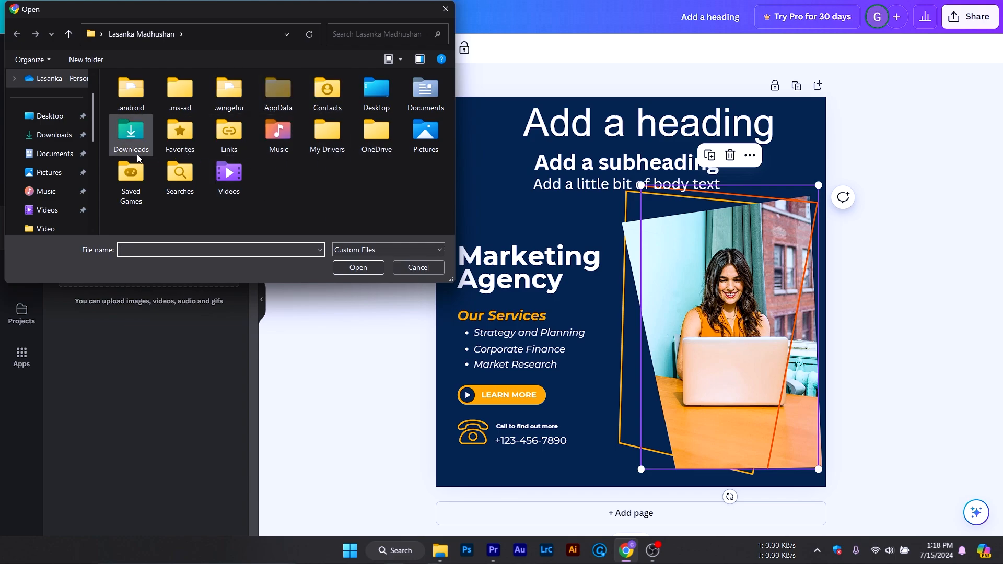
left_click(47, 137)
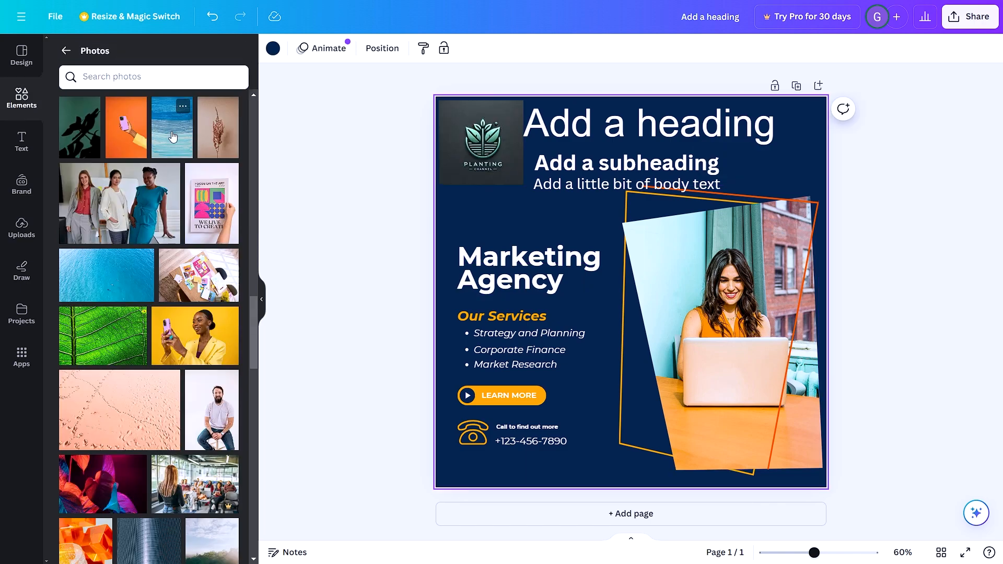
- Add the blue painted-texture photo to the design, enlarge it to cover the whole page, and dismiss the feedback form
left_click(172, 127)
left_click_drag(671, 284, 580, 245)
mouse_move(639, 408)
left_mouse_down()
mouse_move(723, 421)
mouse_move(836, 465)
left_mouse_up()
left_click_drag(725, 315, 829, 315)
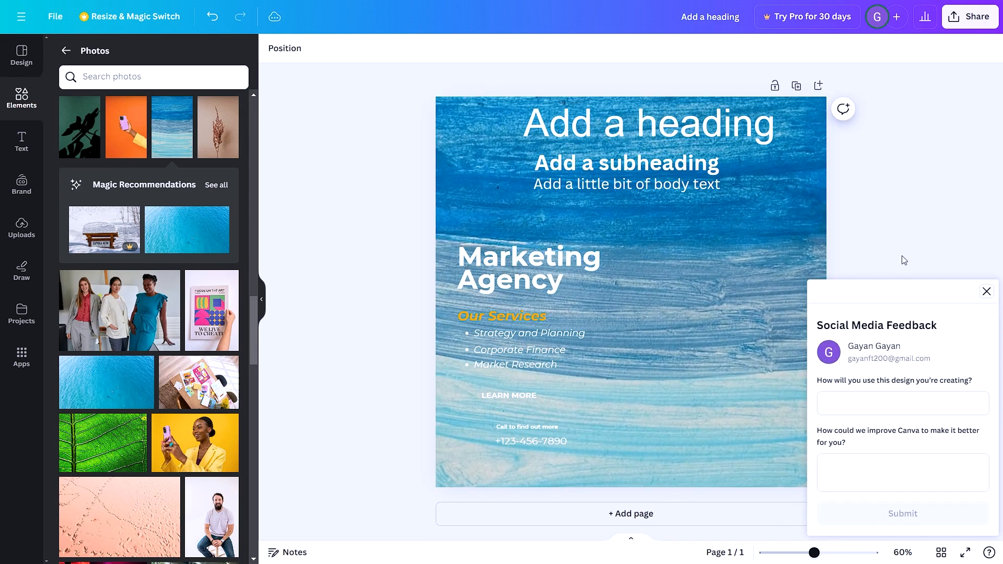
left_click(985, 292)
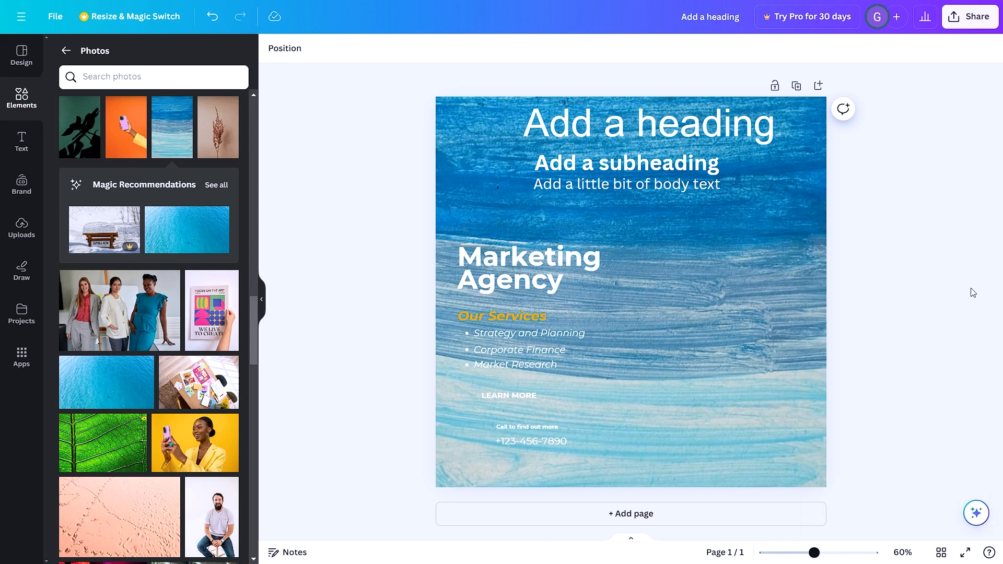
- Move the blue texture photo backward through the layers until it sits behind every other element of the design
left_click(712, 312)
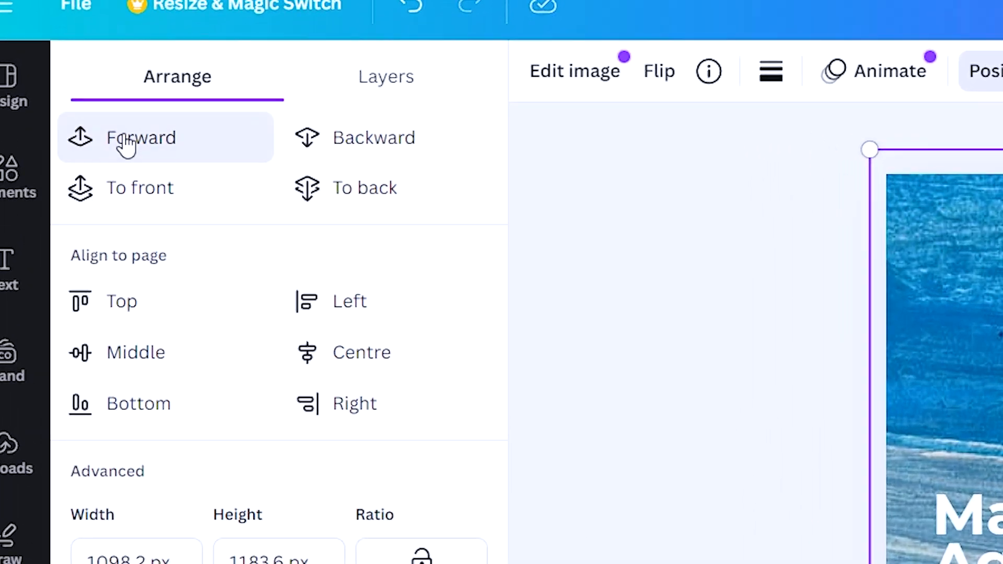
left_click(125, 144)
left_click(125, 145)
left_click(391, 144)
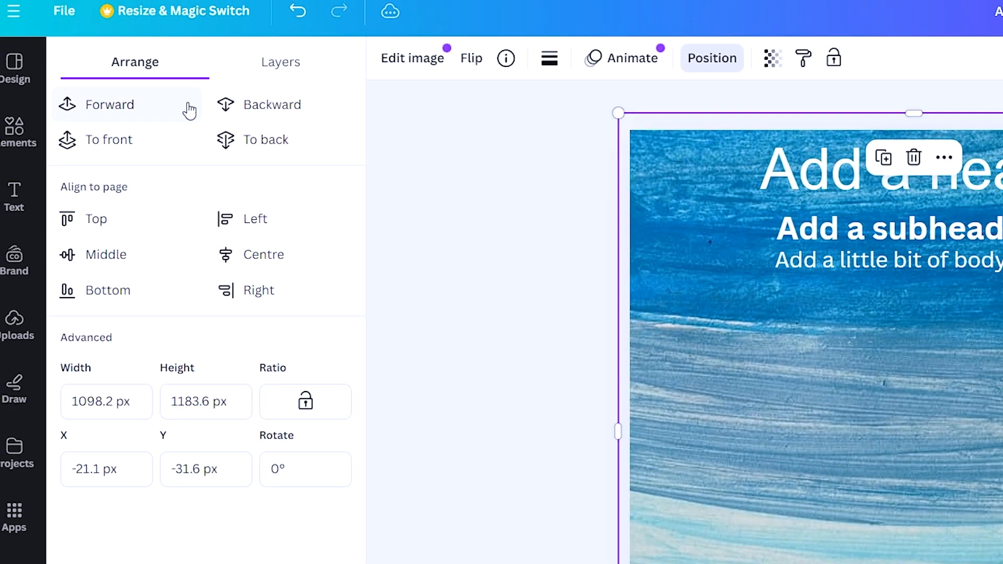
left_click(203, 80)
left_click(203, 80)
left_click(204, 80)
left_click(203, 80)
left_click(203, 80)
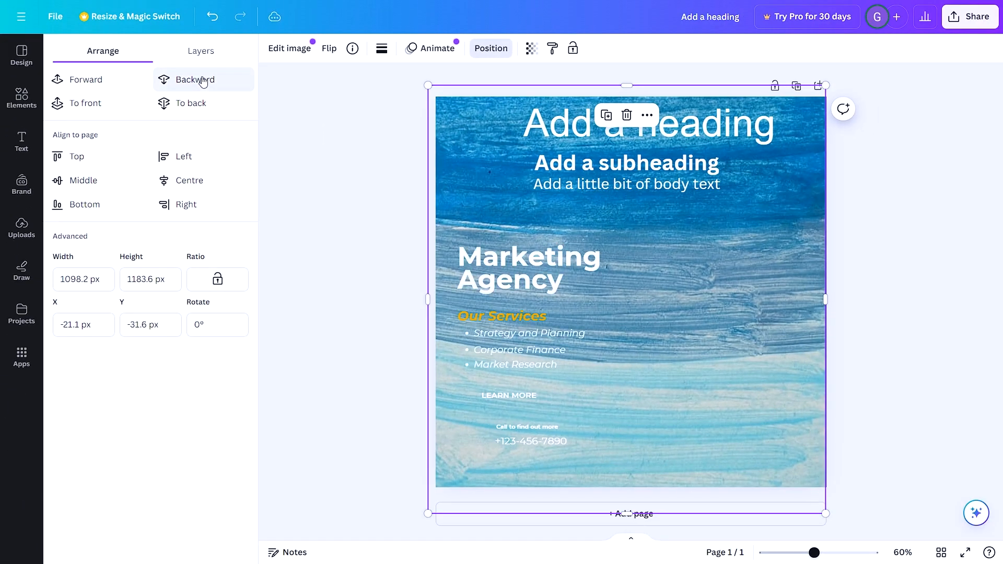
left_click(203, 79)
left_click(203, 80)
left_click(203, 80)
left_click(203, 79)
left_click(203, 80)
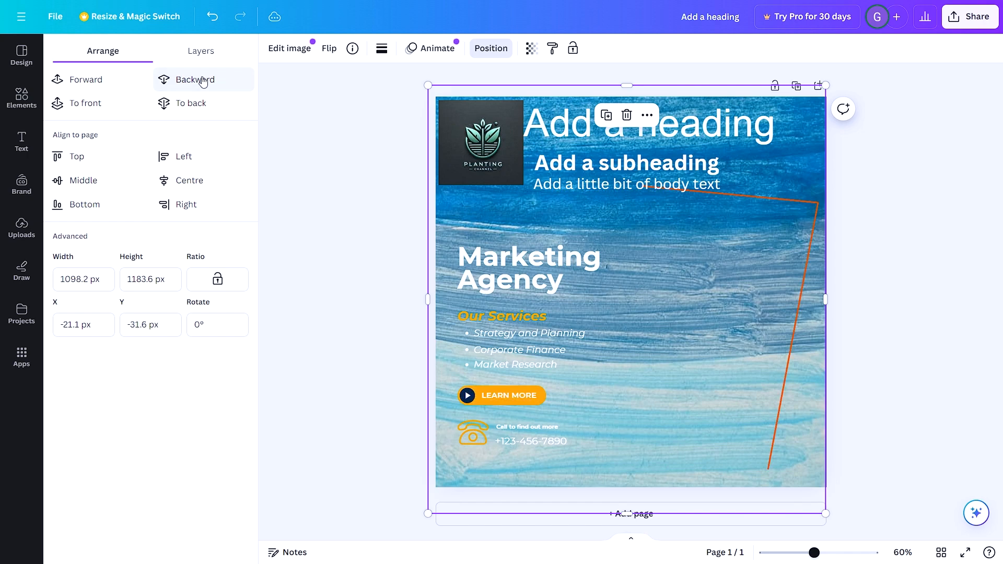
left_click(203, 80)
left_click(203, 80)
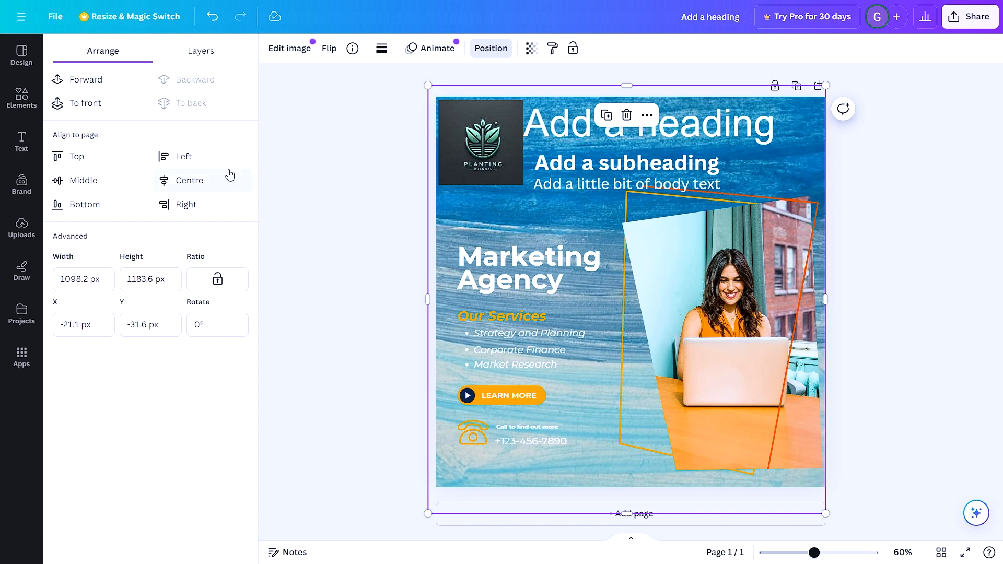
- Align the background photo to the page's top left, its middle centre, and finally its bottom right
left_click(78, 157)
left_click(192, 159)
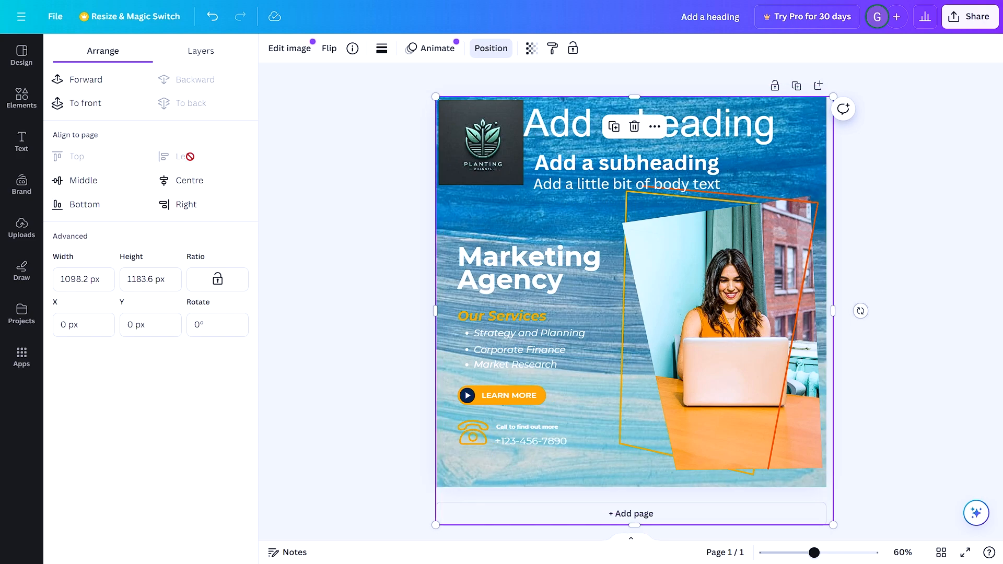
left_click(192, 182)
left_click(84, 181)
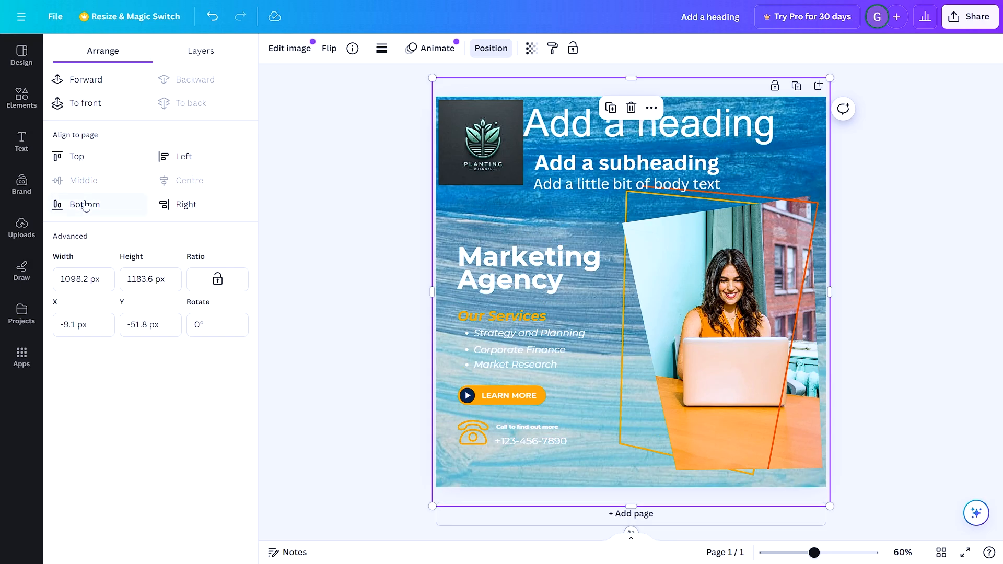
left_click(85, 204)
left_click(163, 206)
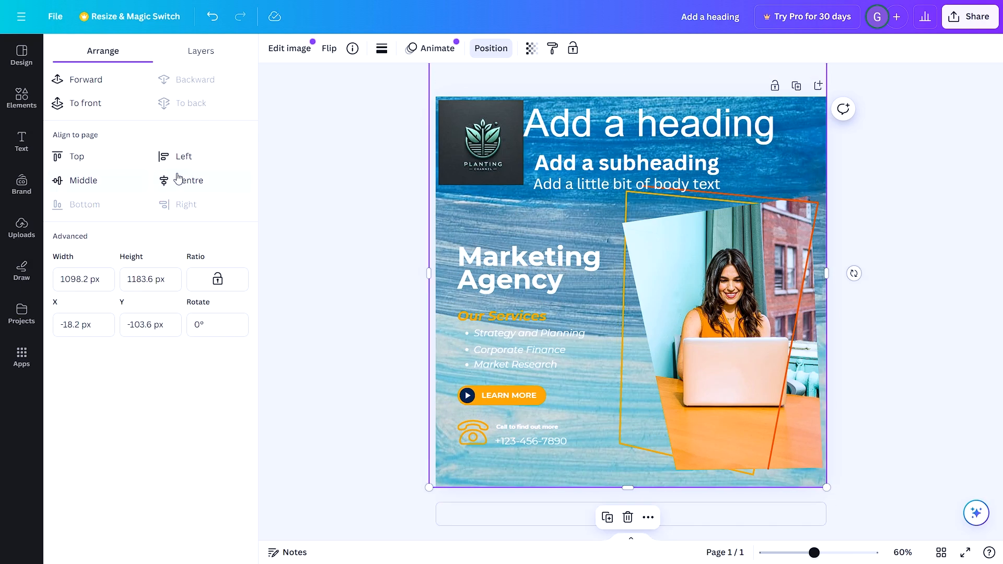
- Try the Fresco filter on the background photo and apply the Belvedere filter instead
left_click(290, 48)
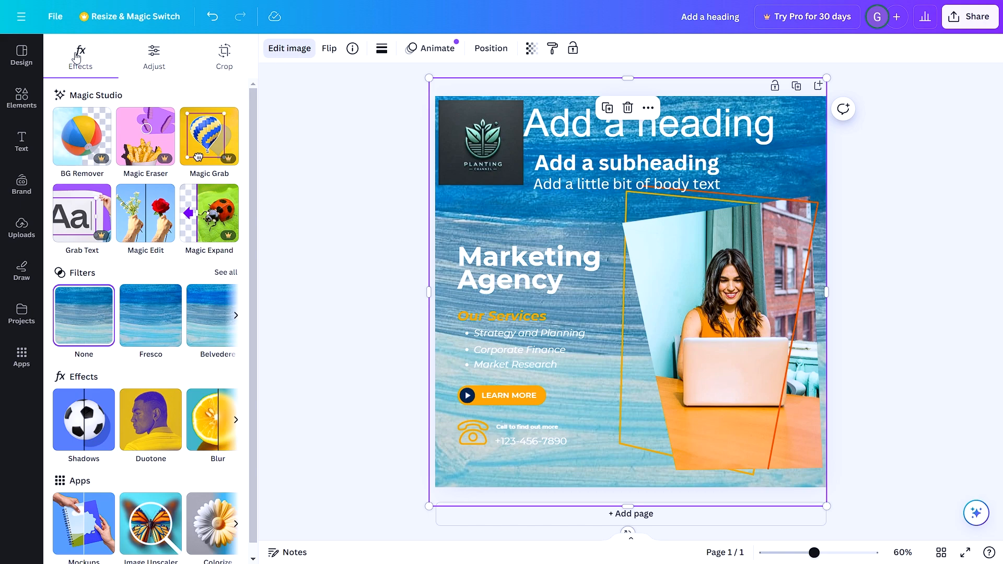
left_click(149, 305)
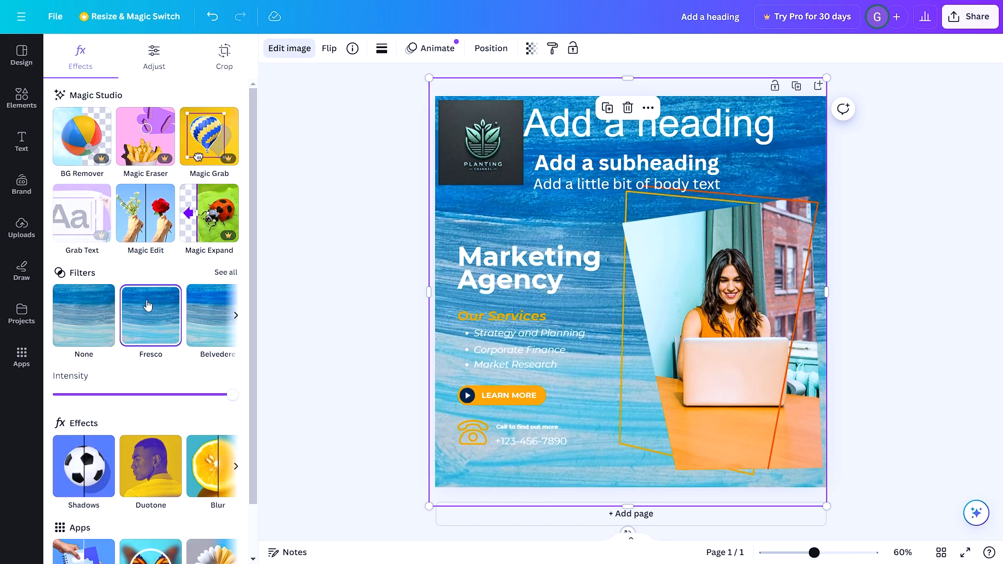
left_click(220, 315)
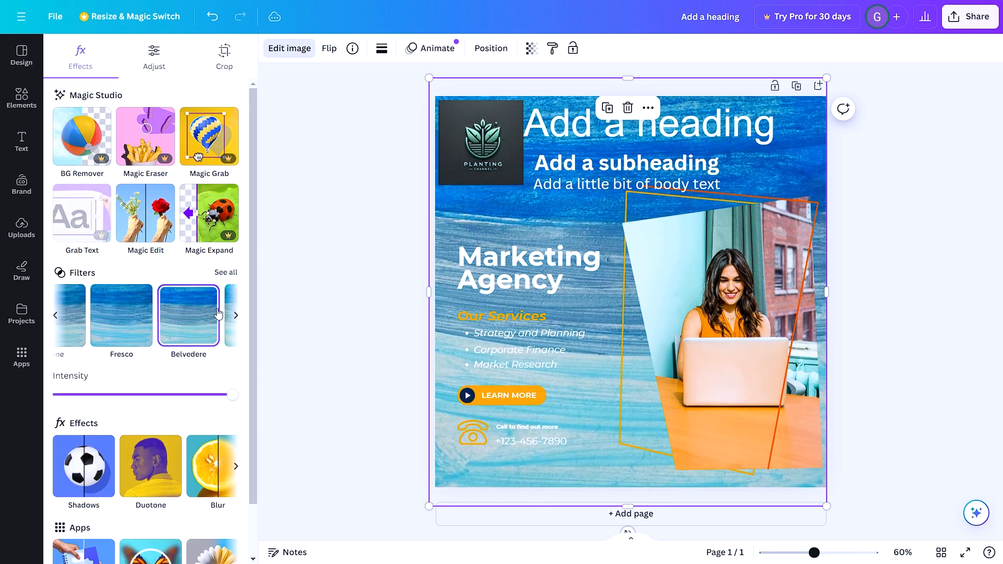
- Try the Glow, Drop and Outline shadows on the background photo and apply the Page lift shadow
scroll(176, 325, "down", 1)
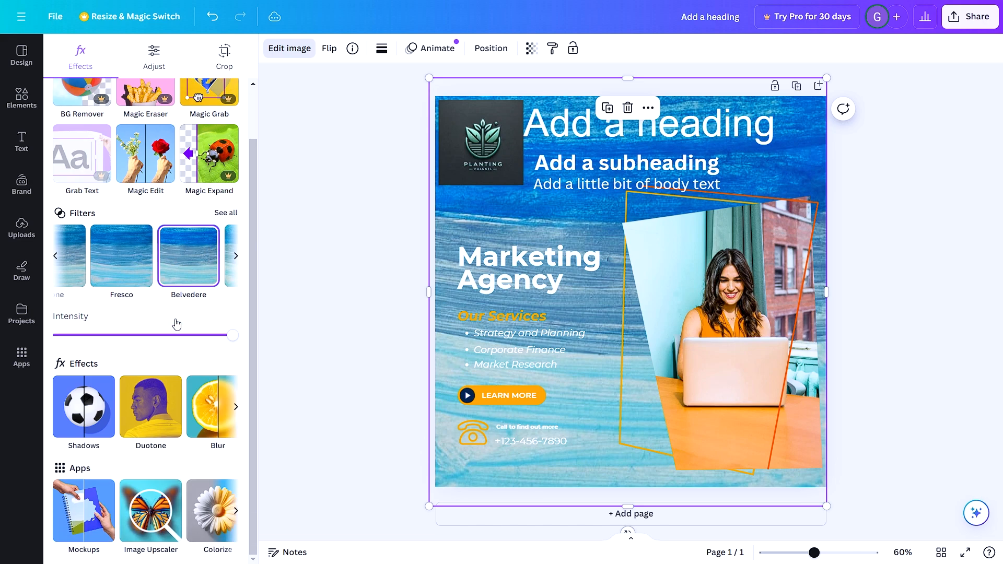
left_click(91, 415)
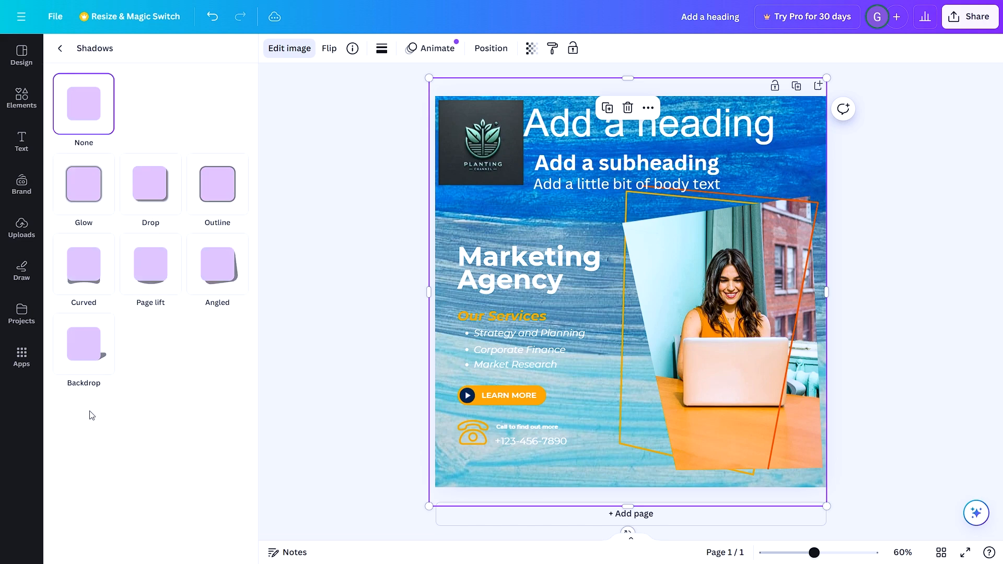
left_click(99, 195)
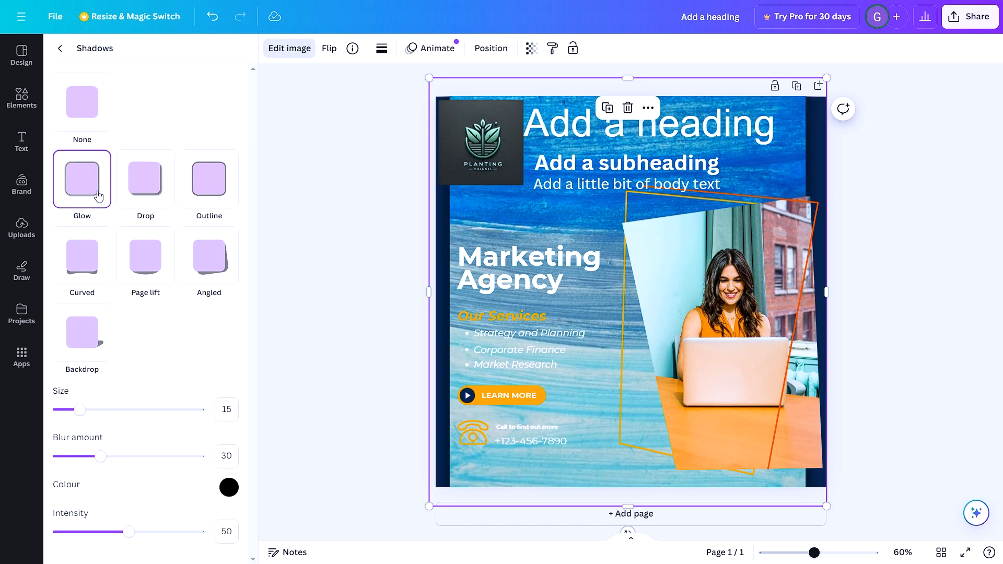
left_click(162, 190)
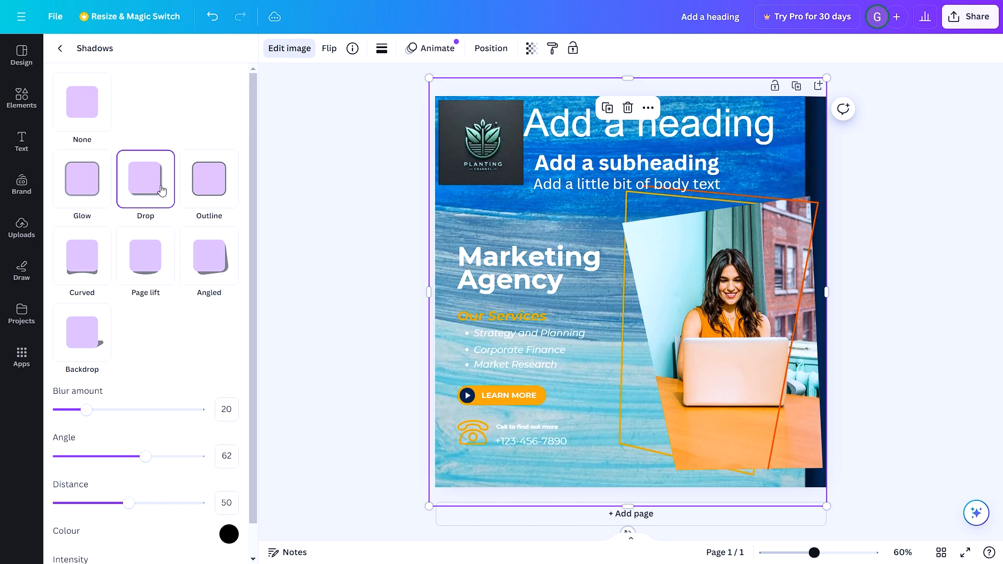
left_click(232, 195)
left_click(155, 284)
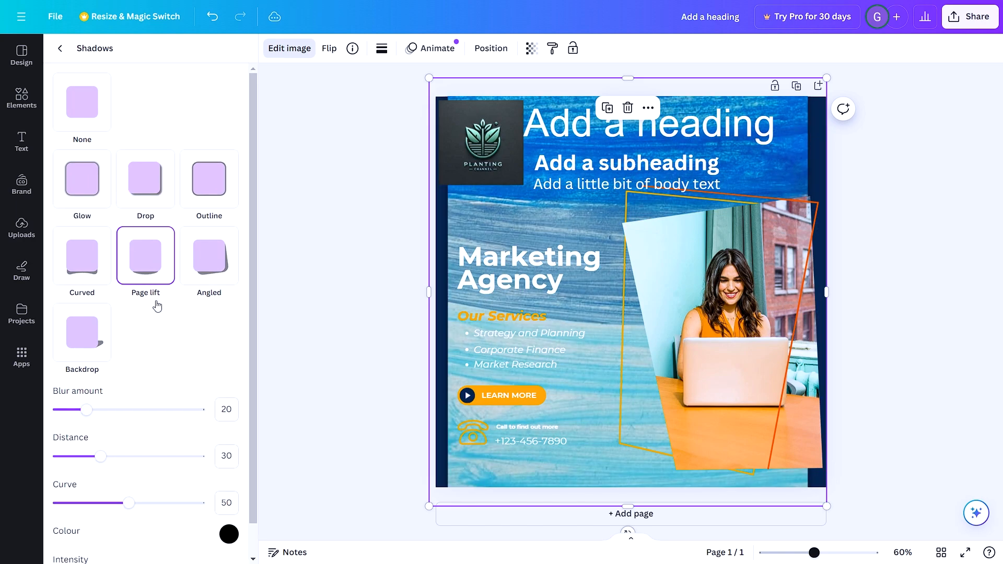
- Set the Page lift shadow's blur amount to 5 and distance to 50, and reduce its curve
left_click_drag(86, 410, 65, 410)
left_click_drag(108, 458, 128, 457)
mouse_move(130, 503)
left_mouse_down()
mouse_move(58, 504)
mouse_move(179, 504)
mouse_move(128, 504)
left_mouse_up()
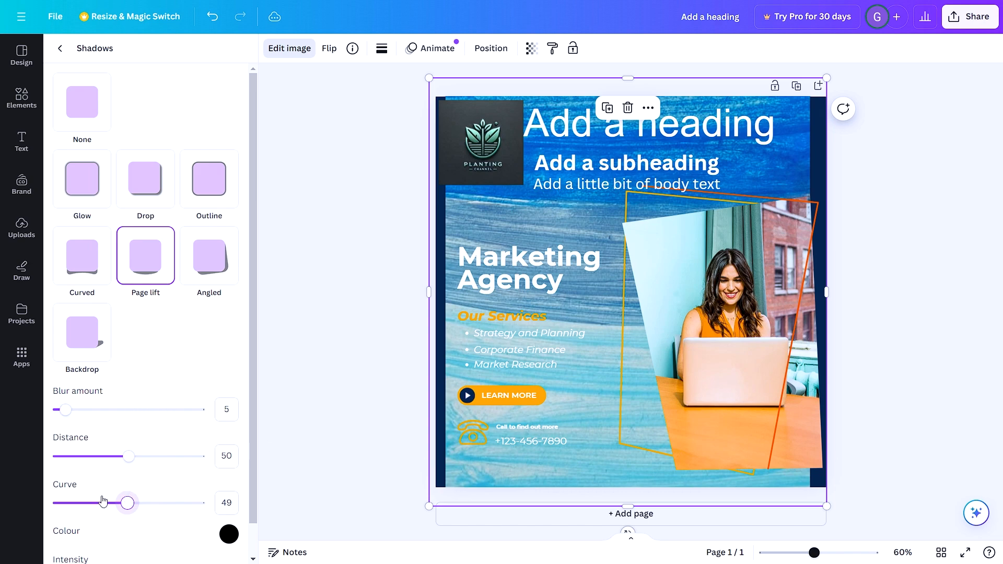
left_click_drag(127, 504, 94, 504)
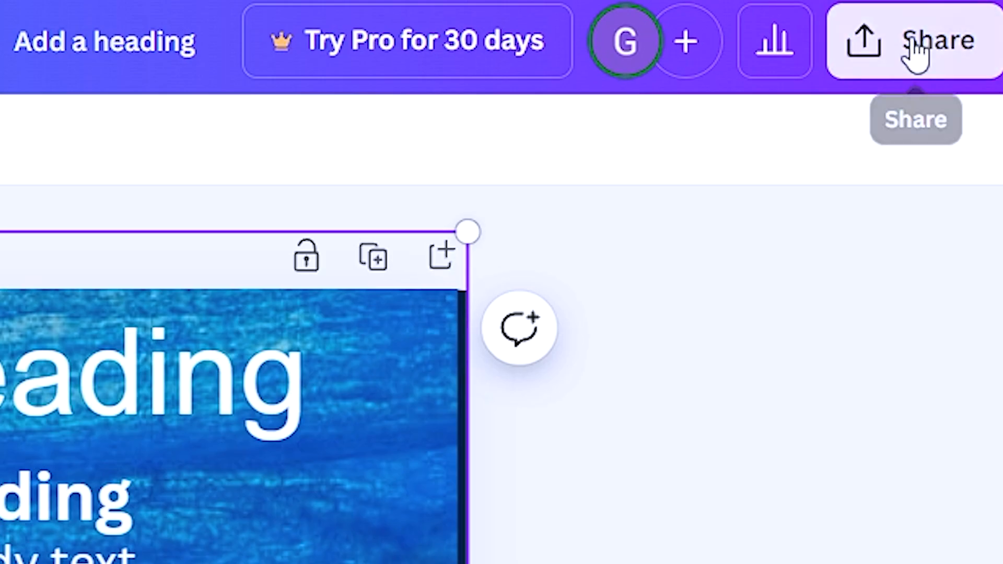
- Download the design as a PNG file, and open its options for sharing on social media
left_click(914, 49)
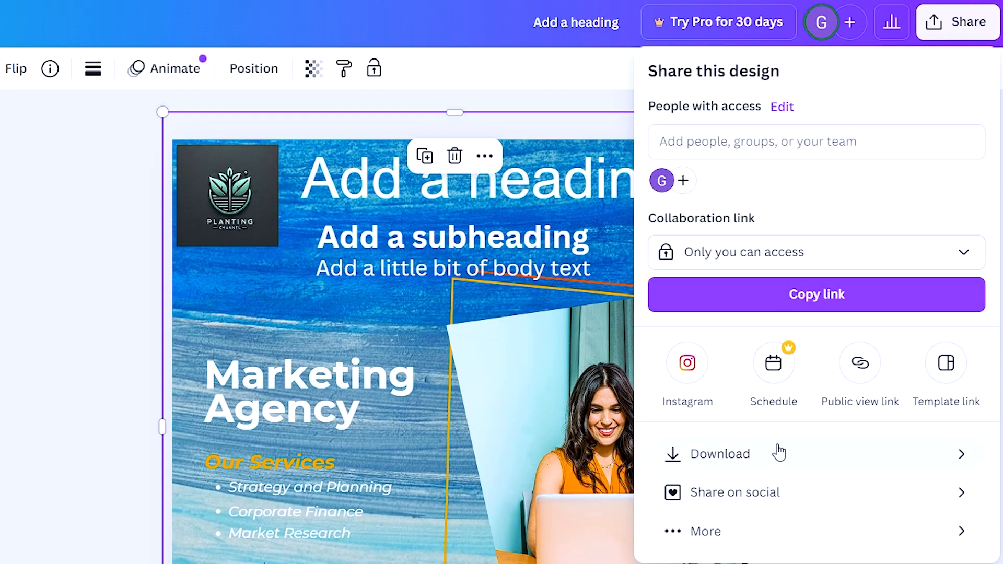
left_click(961, 455)
left_click(961, 147)
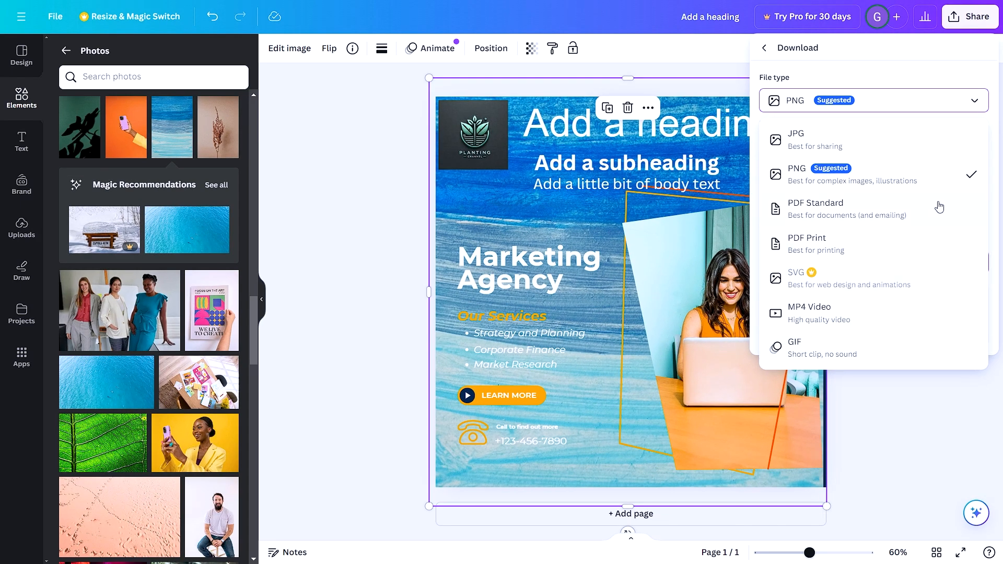
left_click(906, 255)
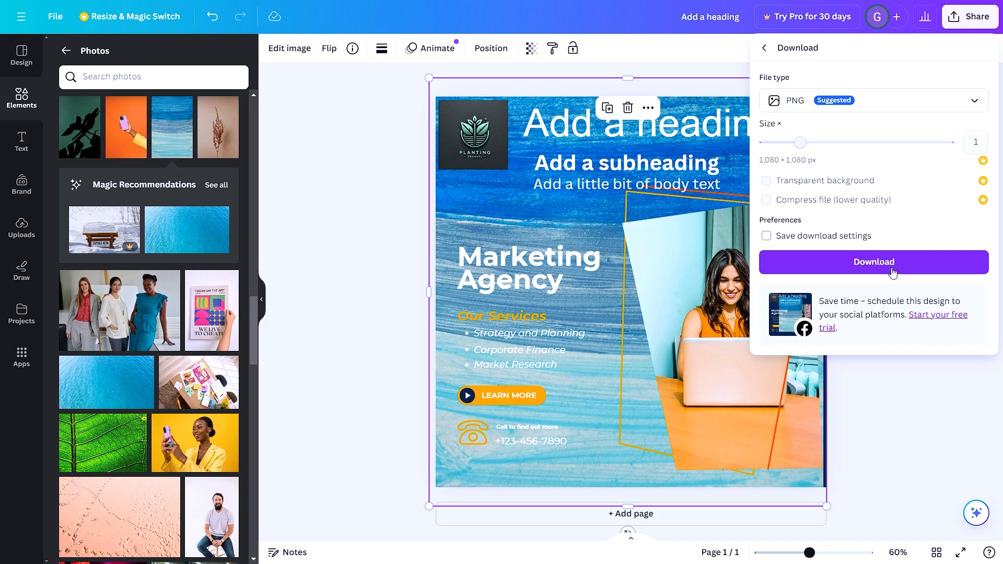
left_click(909, 263)
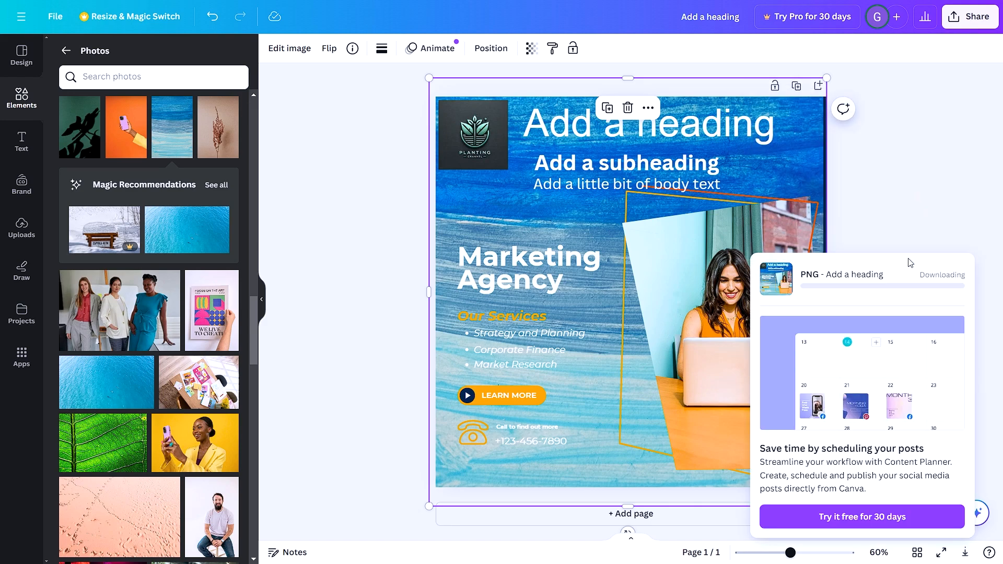
left_click(957, 20)
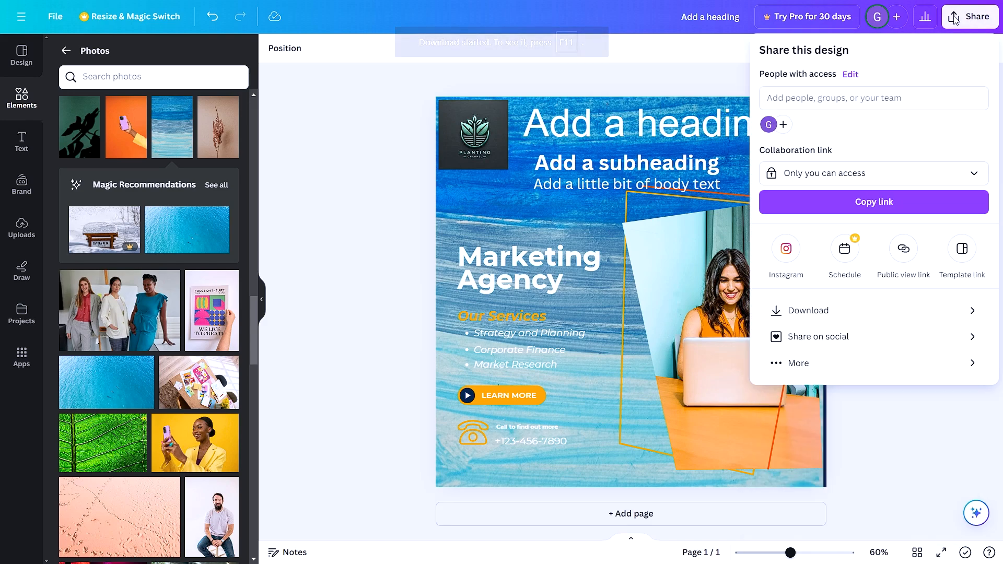
left_click(963, 342)
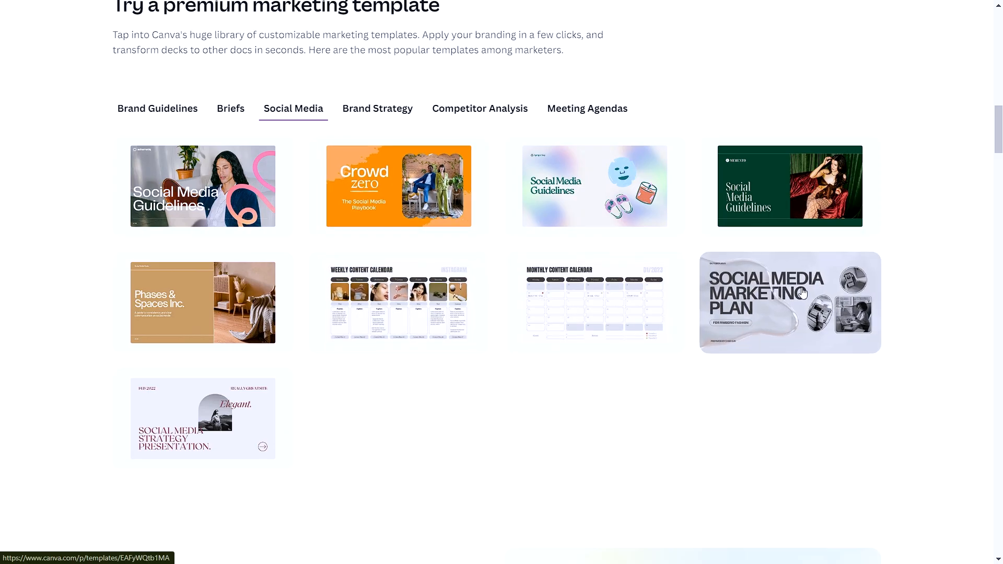
- Open the grey Social Media Marketing Plan presentation template and preview its pages through Social Media Goals and Objectives
left_click(803, 294)
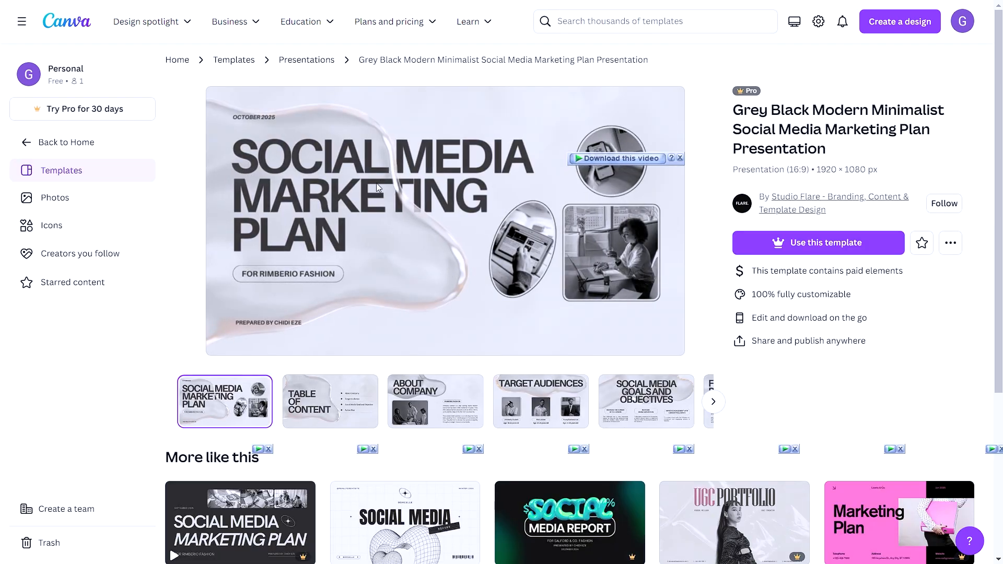
left_click(326, 402)
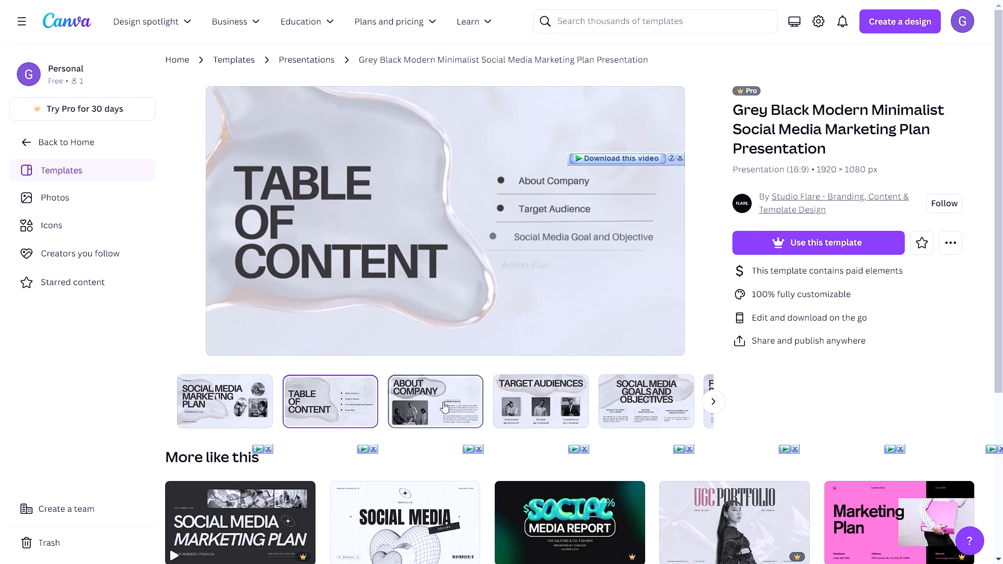
left_click(444, 407)
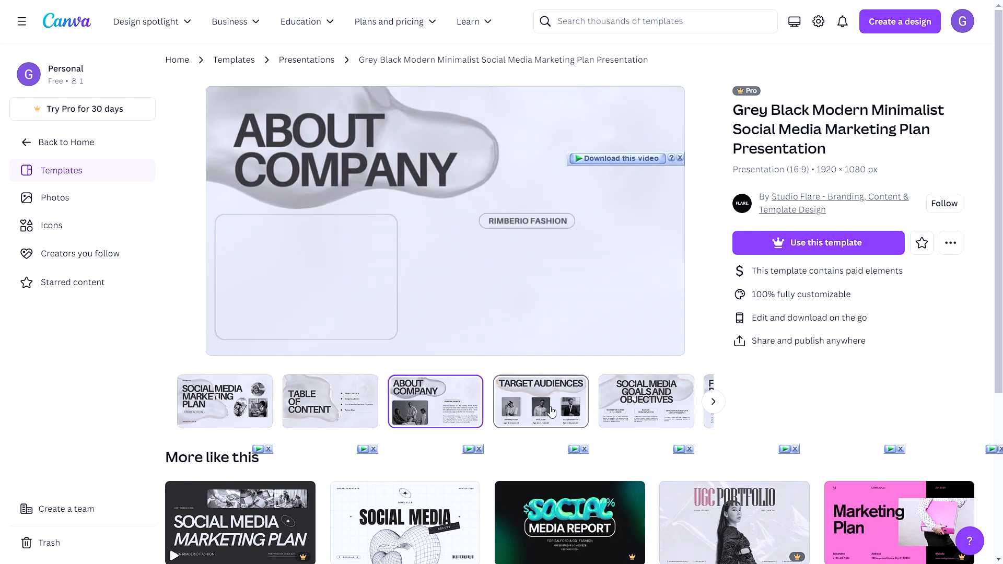
left_click(551, 410)
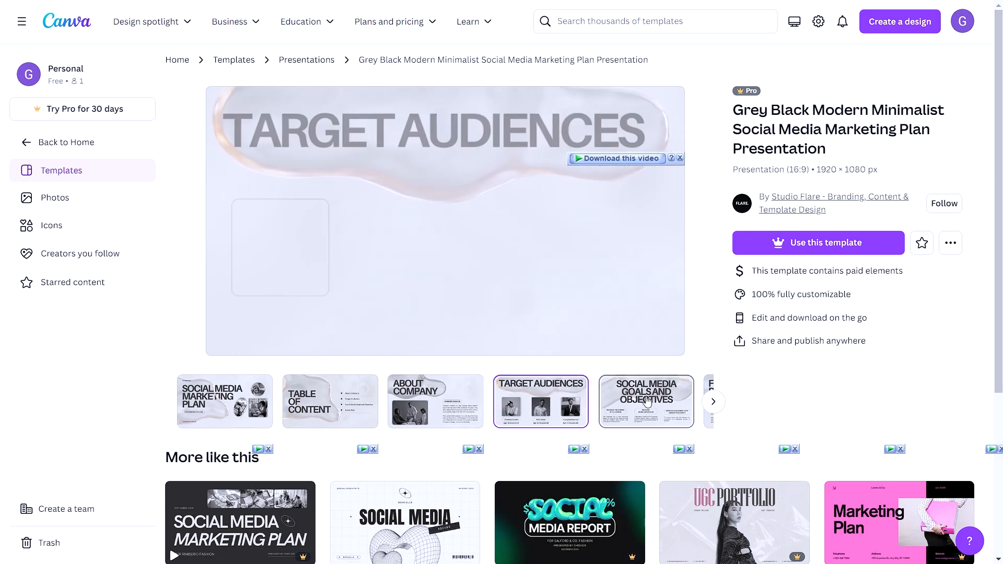
left_click(648, 401)
- Browse the similar templates and open the preview of the orange and black Creative Brief presentation
scroll(650, 401, "down", 6)
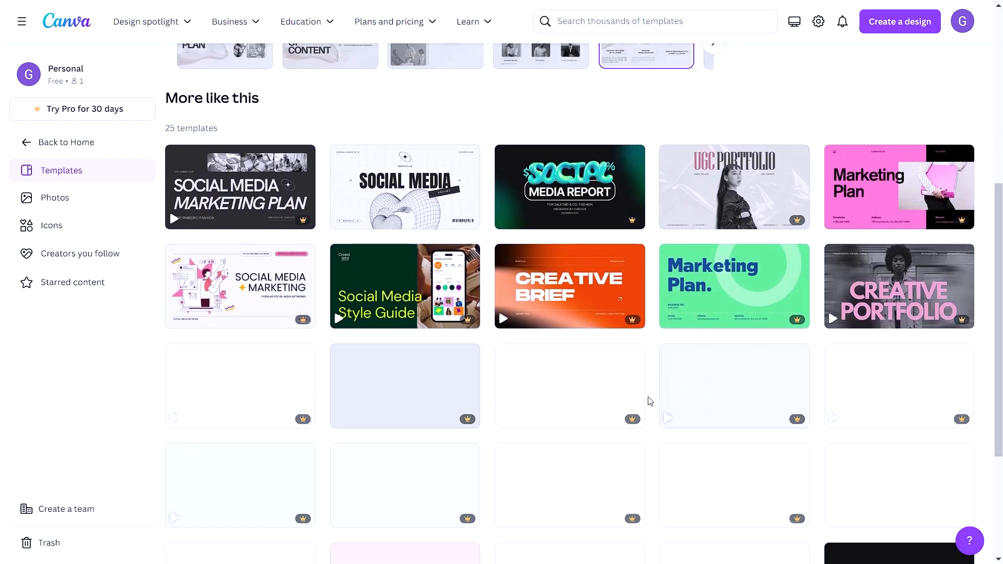
scroll(650, 403, "down", 4)
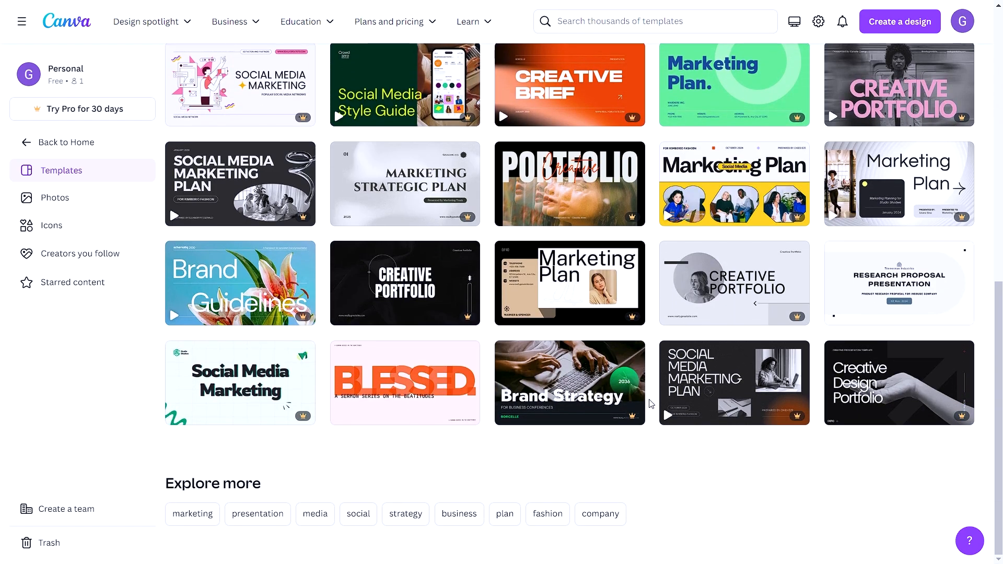
scroll(652, 405, "up", 5)
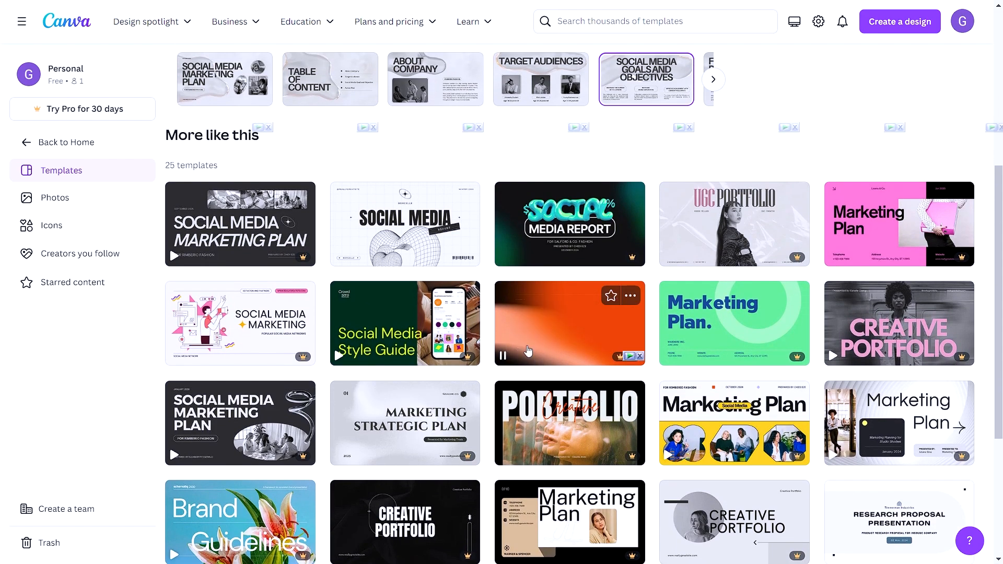
left_click(533, 328)
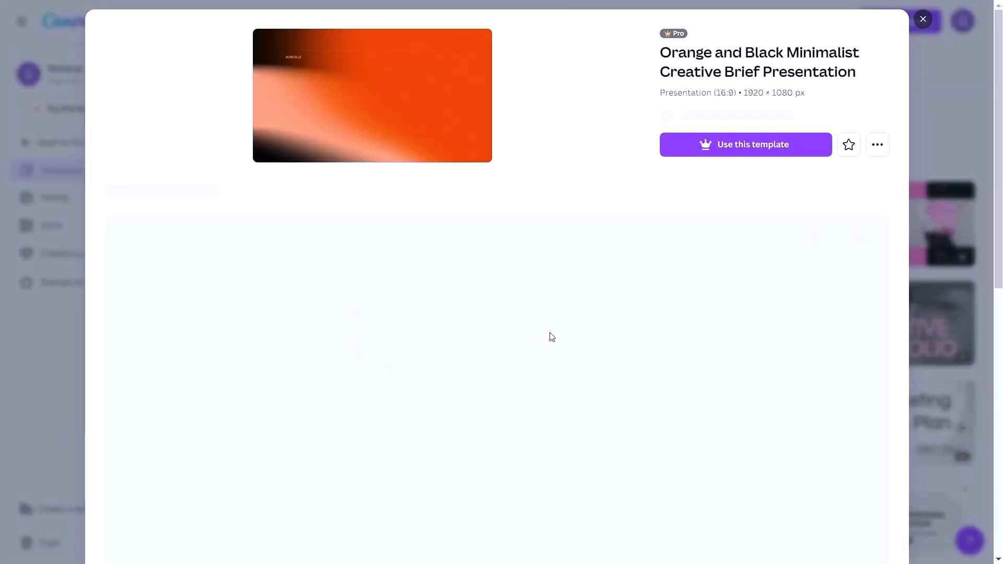